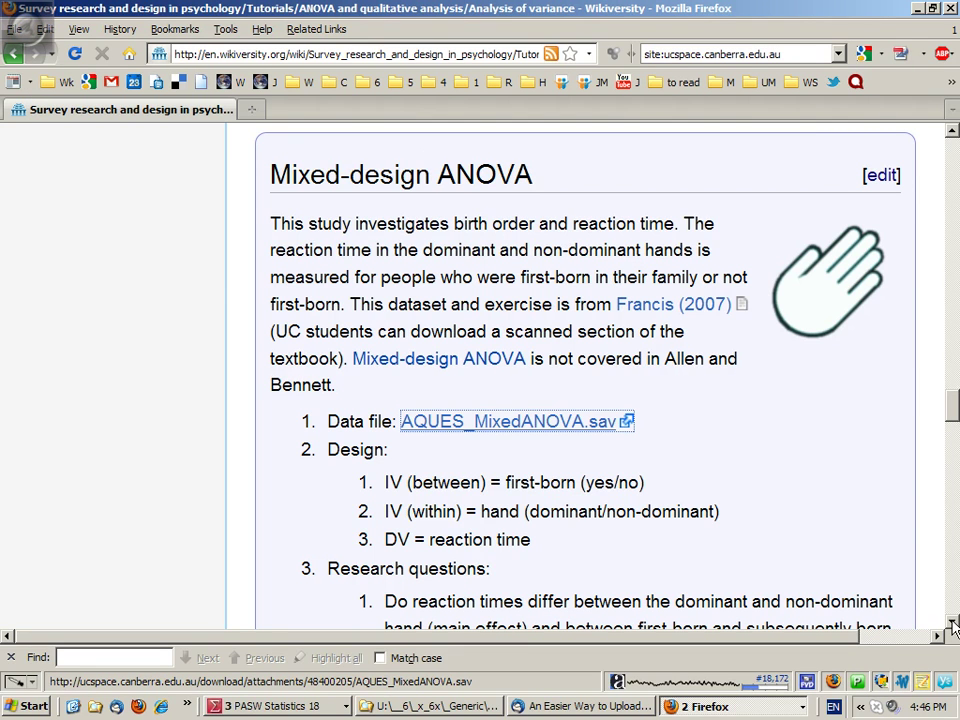
# Highlight the design terms: within IV, reaction time, birth order, dominant and non-dominant hands.
pyautogui.scroll(-2, 953, 625)
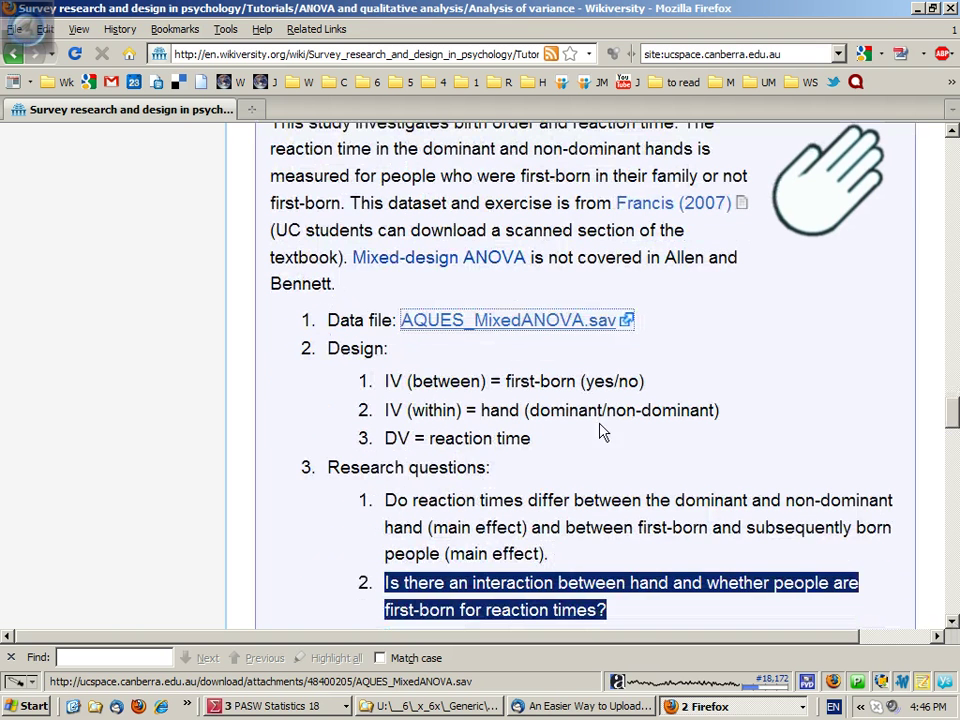
pyautogui.moveTo(486, 381); pyautogui.dragTo(464, 410)
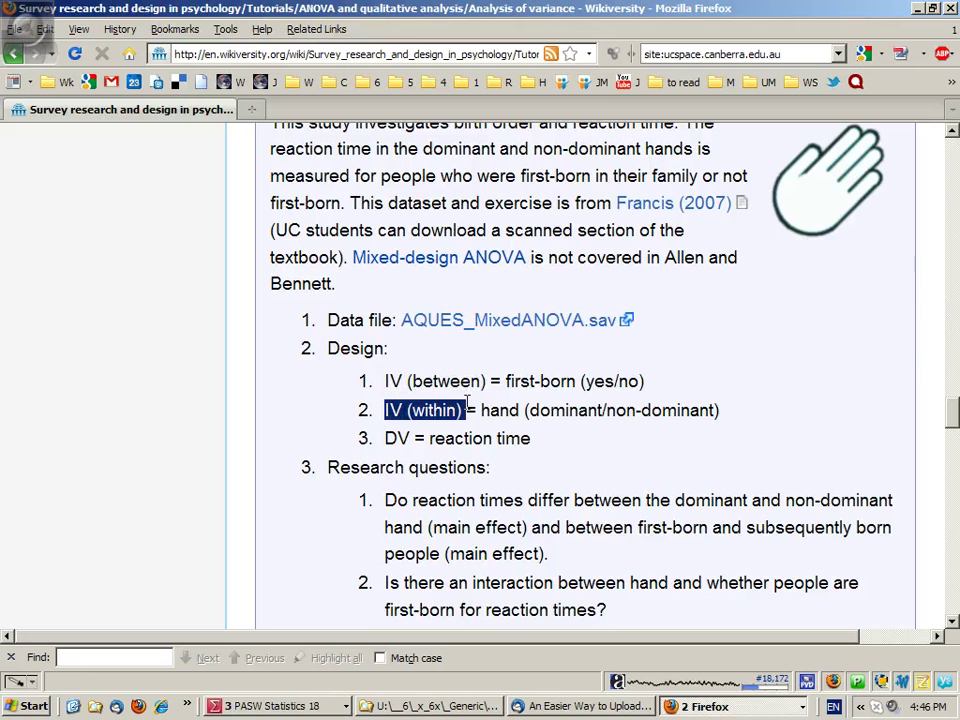
pyautogui.scroll(1, 520, 248)
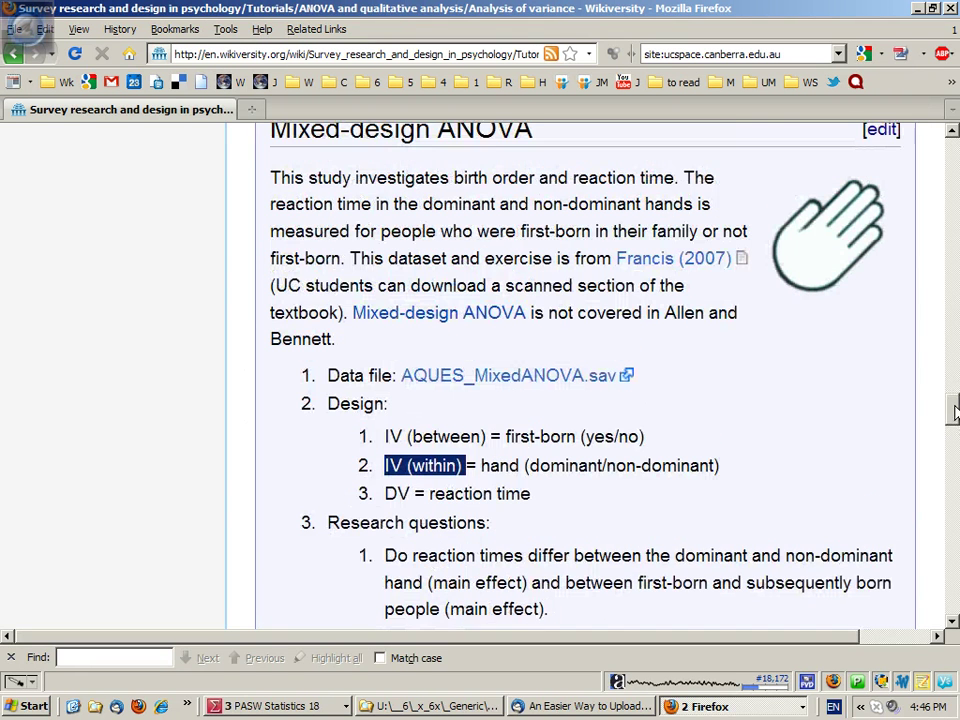
pyautogui.click(480, 228)
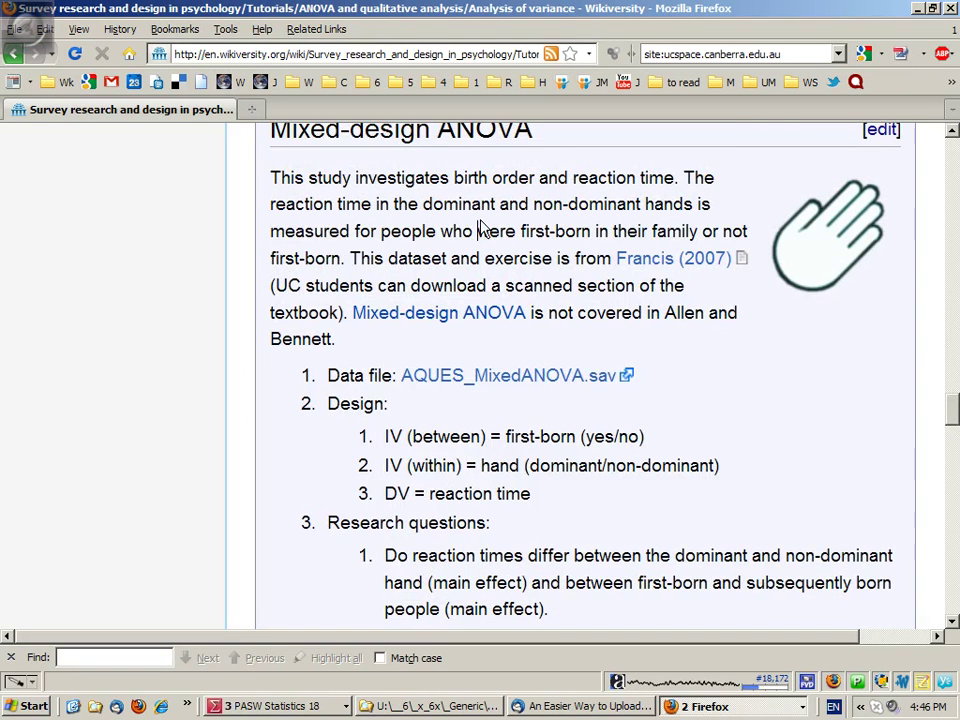
pyautogui.moveTo(569, 178); pyautogui.dragTo(676, 178)
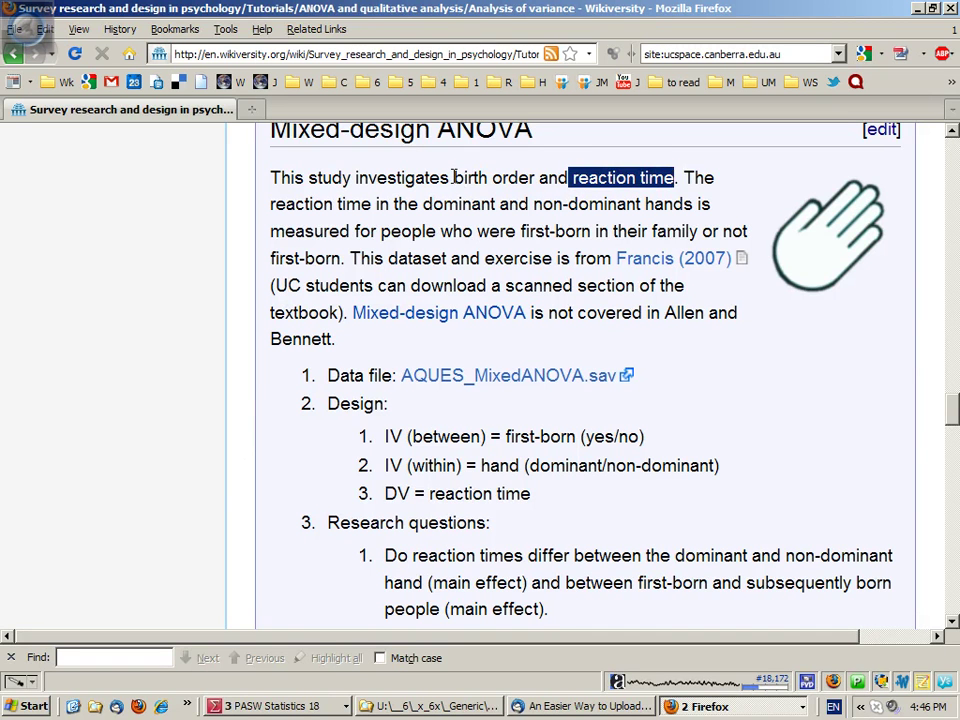
pyautogui.moveTo(455, 177); pyautogui.dragTo(533, 177)
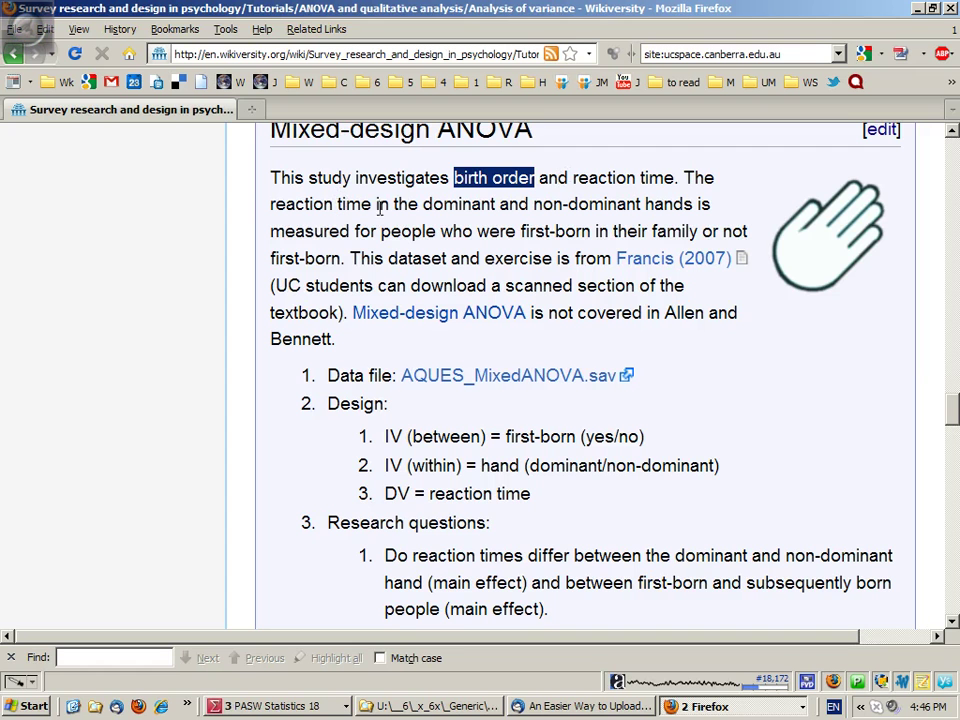
pyautogui.moveTo(420, 203); pyautogui.dragTo(500, 204)
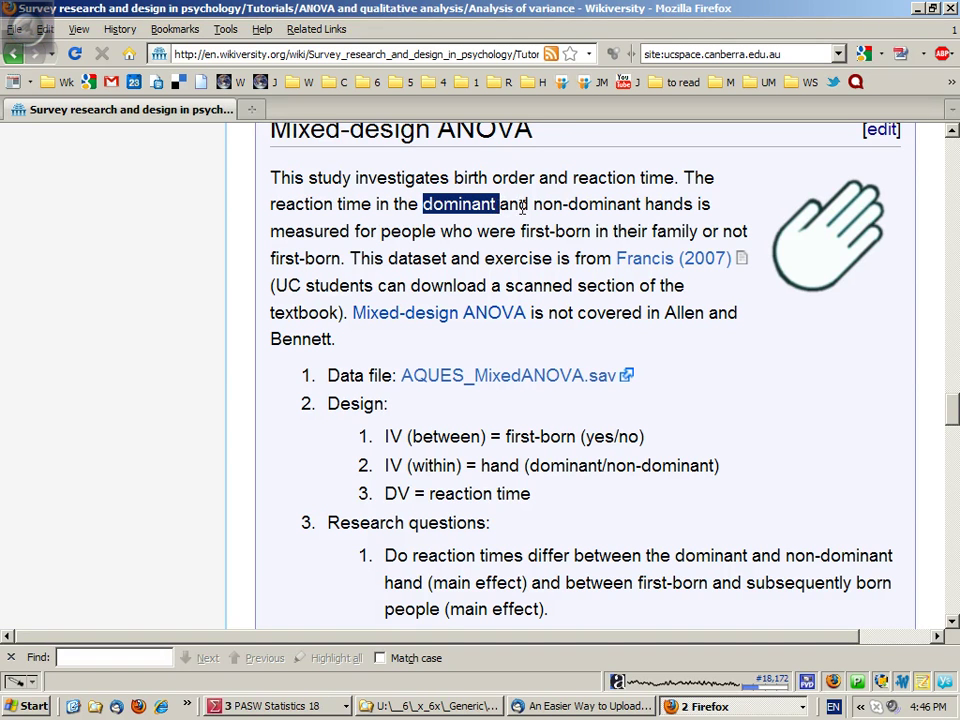
pyautogui.moveTo(533, 204); pyautogui.dragTo(694, 203)
pyautogui.click(351, 454)
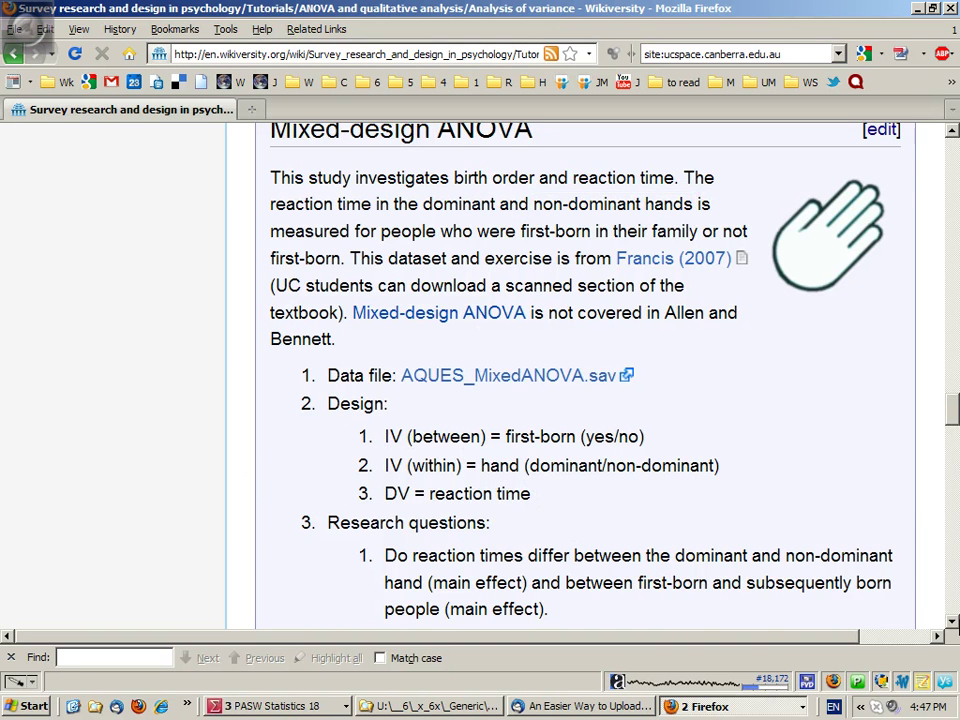
# Scroll to research question 1 and highlight its first-born versus subsequently born comparison.
pyautogui.click(952, 621)
pyautogui.click(952, 621)
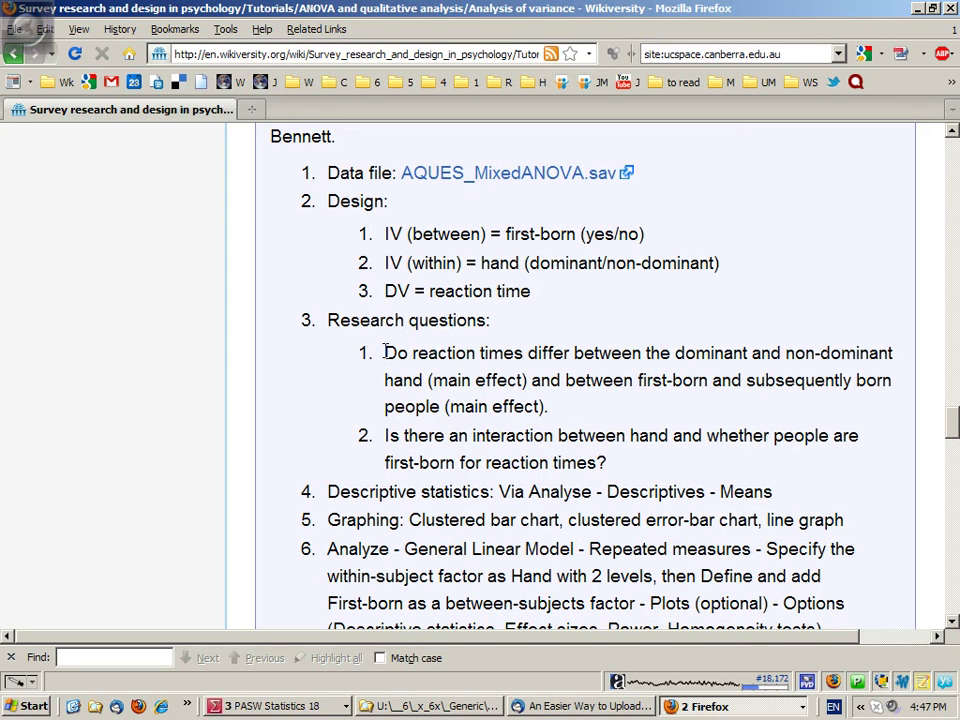
pyautogui.moveTo(385, 352); pyautogui.dragTo(899, 372)
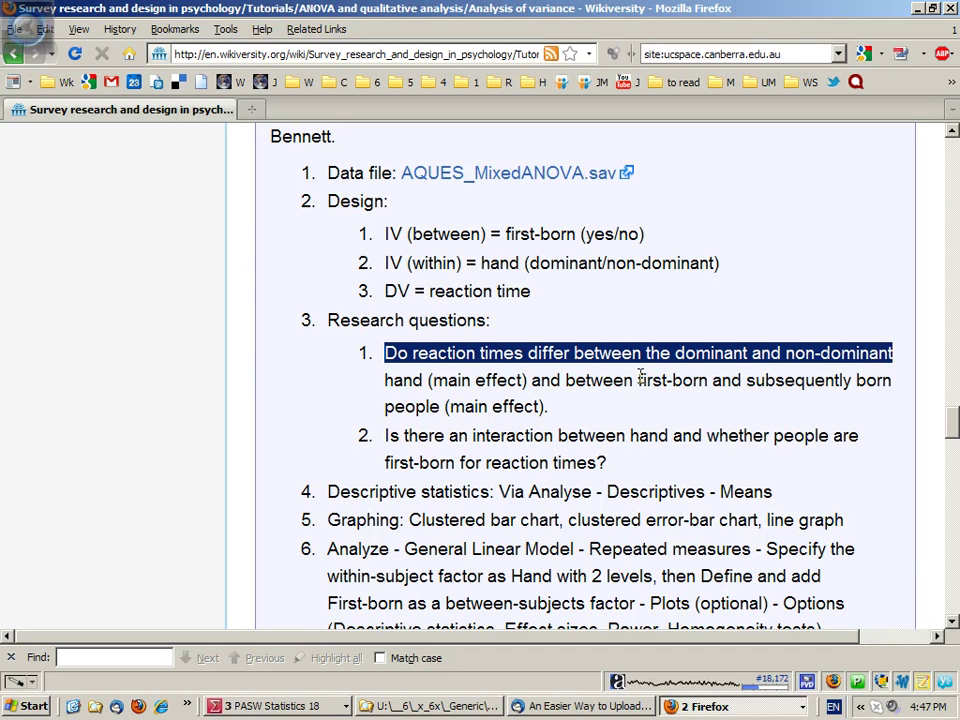
pyautogui.moveTo(637, 380); pyautogui.dragTo(889, 387)
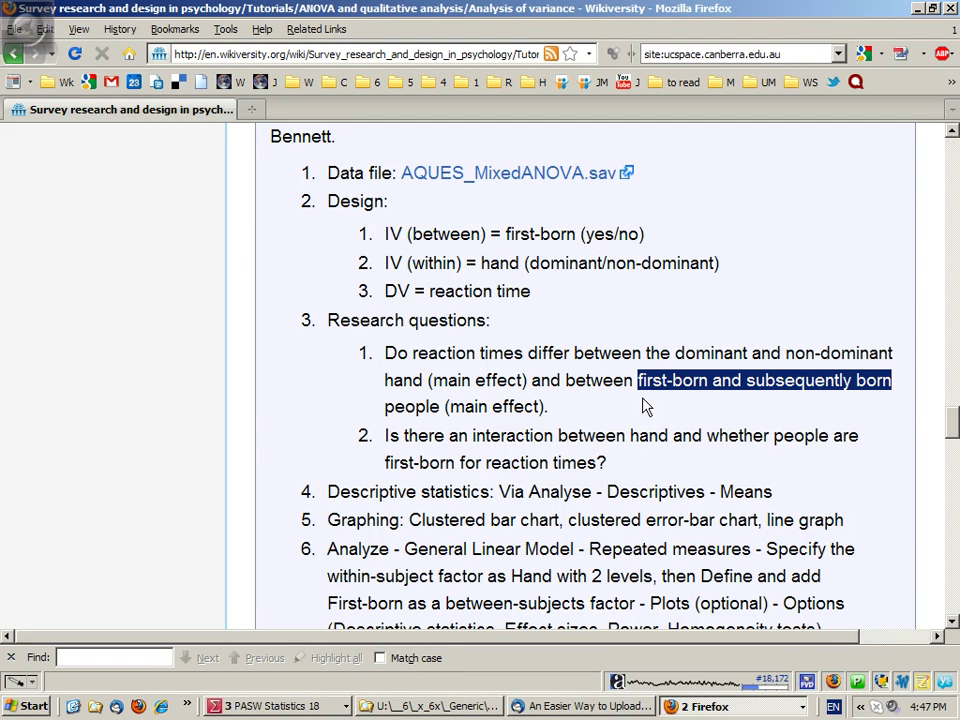
pyautogui.click(389, 440)
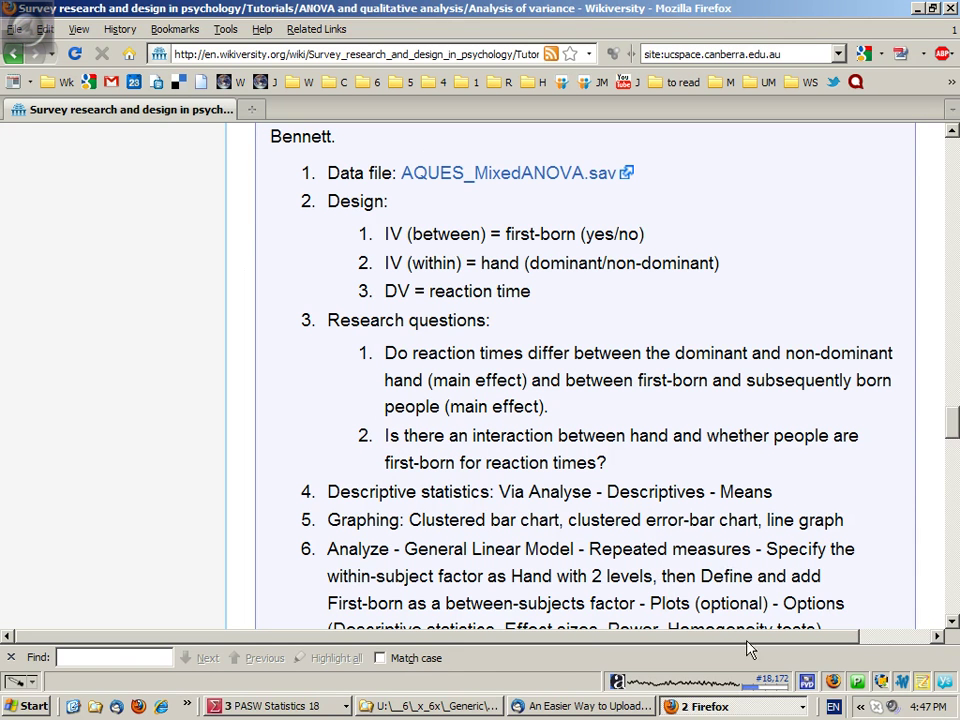
# Bring AQUES_MixedANOVA.sav to the front and inspect its react, reactnon and firstb columns.
pyautogui.click(313, 710)
pyautogui.click(258, 646)
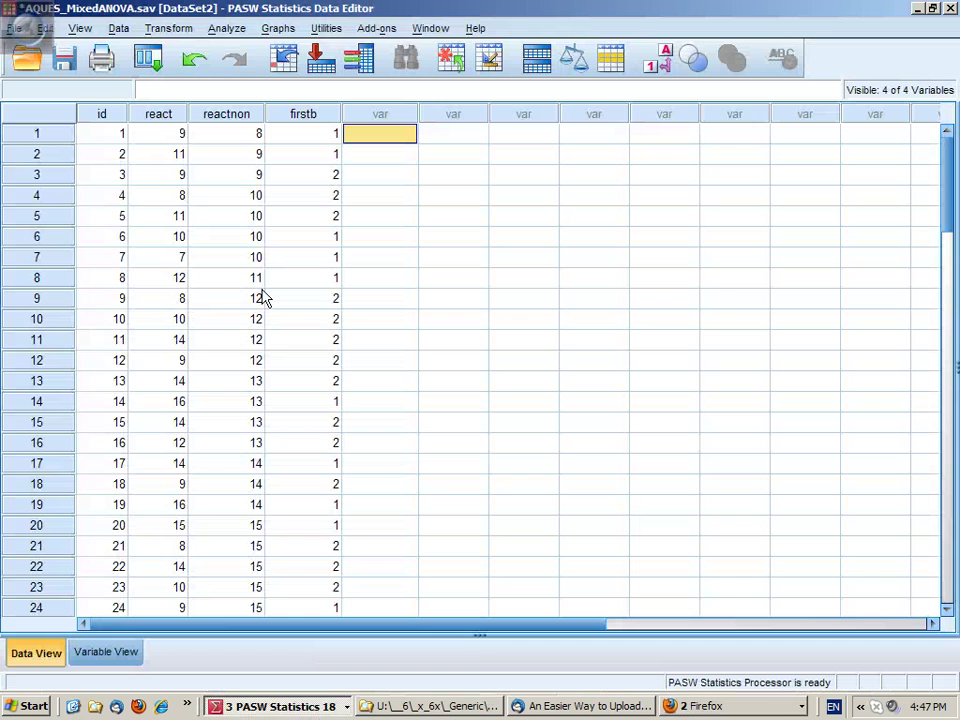
pyautogui.click(157, 118)
pyautogui.click(231, 116)
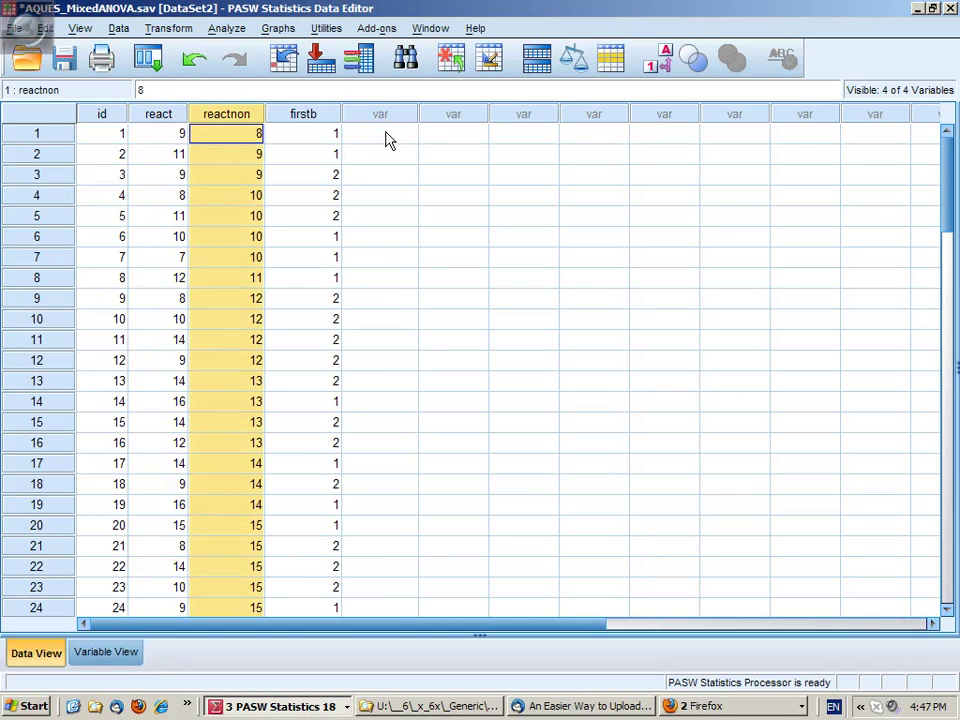
pyautogui.click(313, 117)
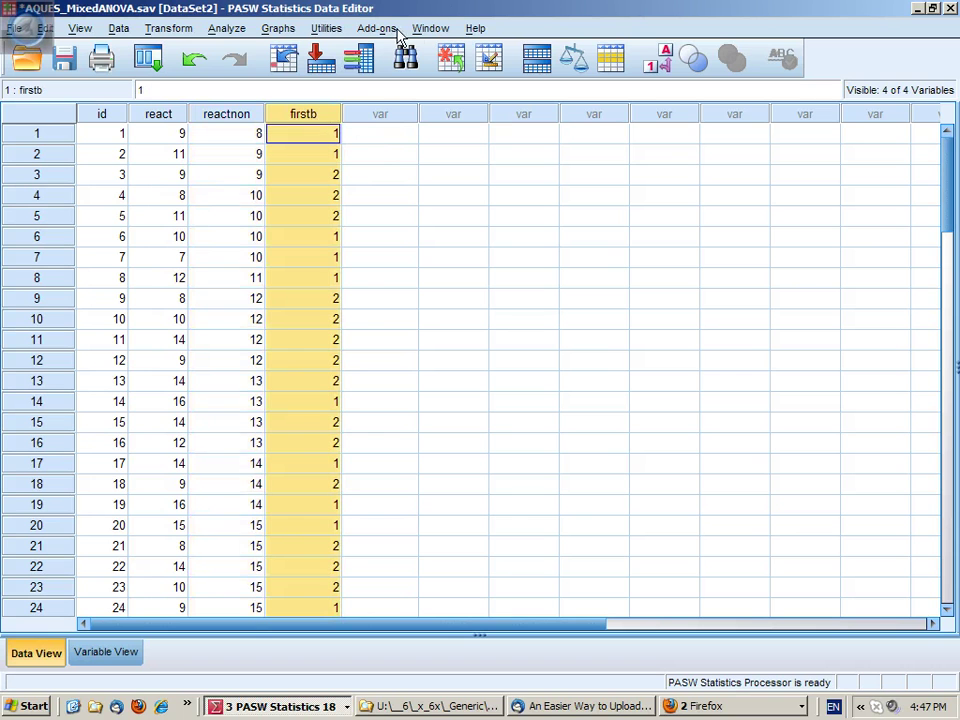
pyautogui.click(160, 120)
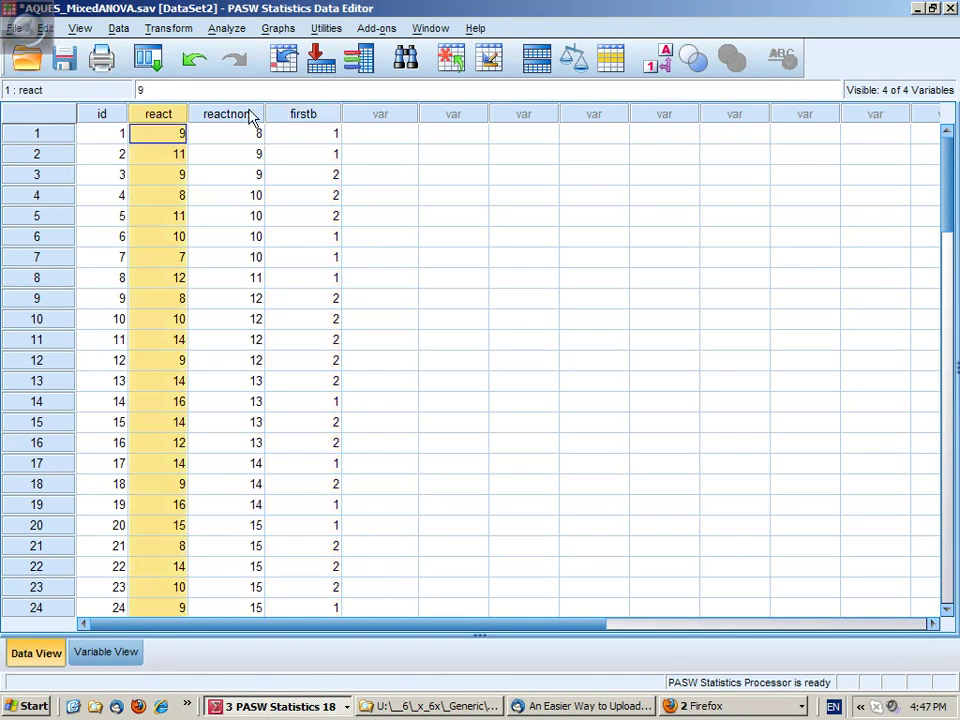
pyautogui.click(196, 118)
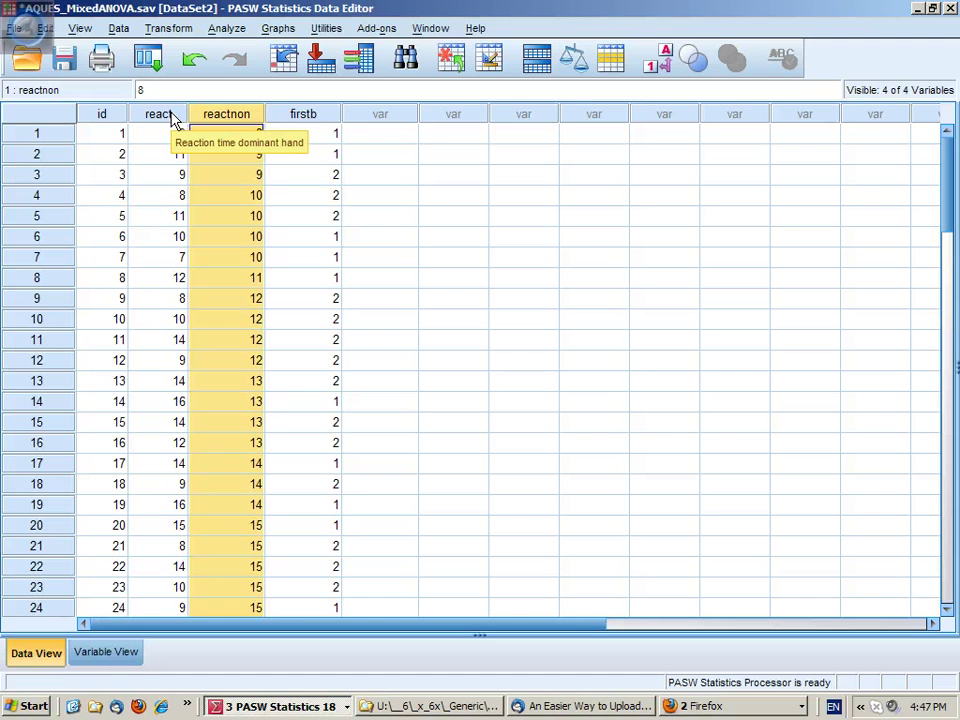
pyautogui.click(158, 118)
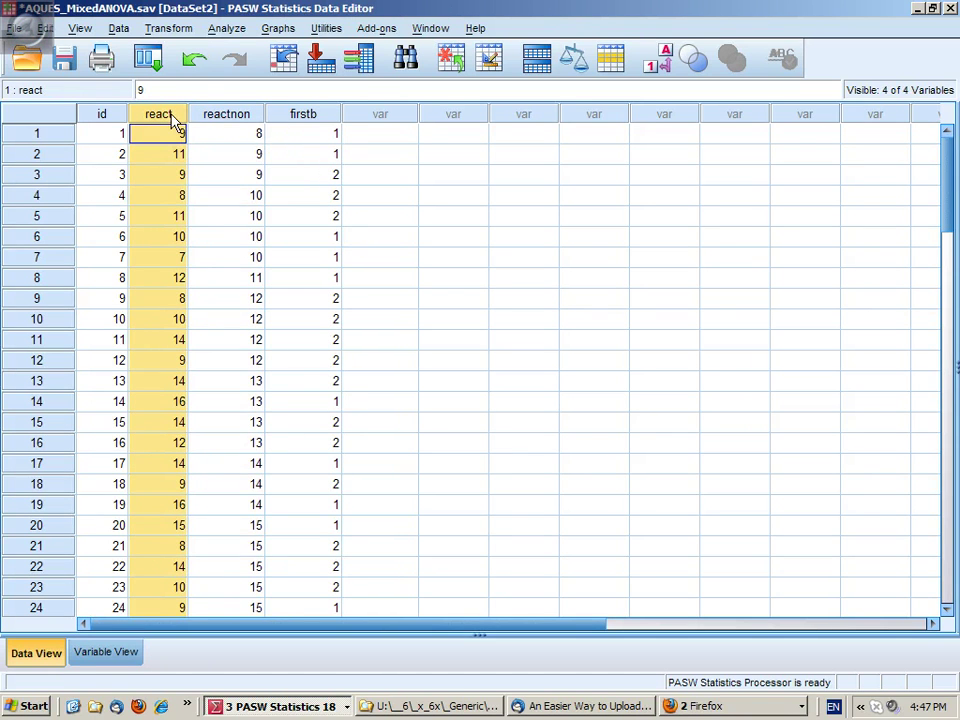
pyautogui.click(226, 28)
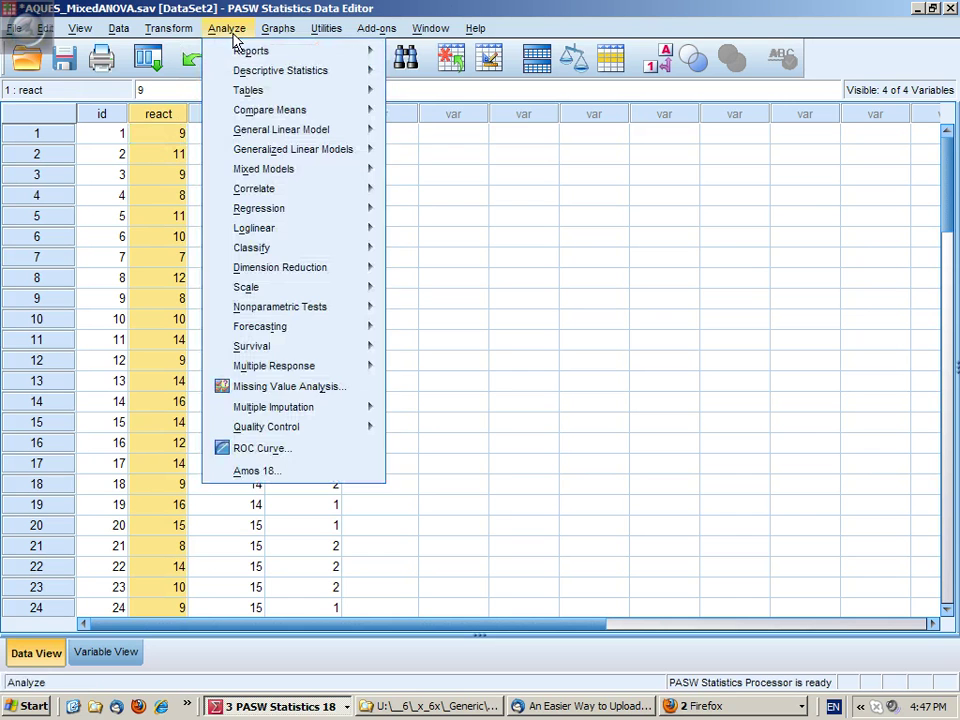
# Compute a new variable reactall as mean(react,reactnon).
pyautogui.moveTo(168, 28)
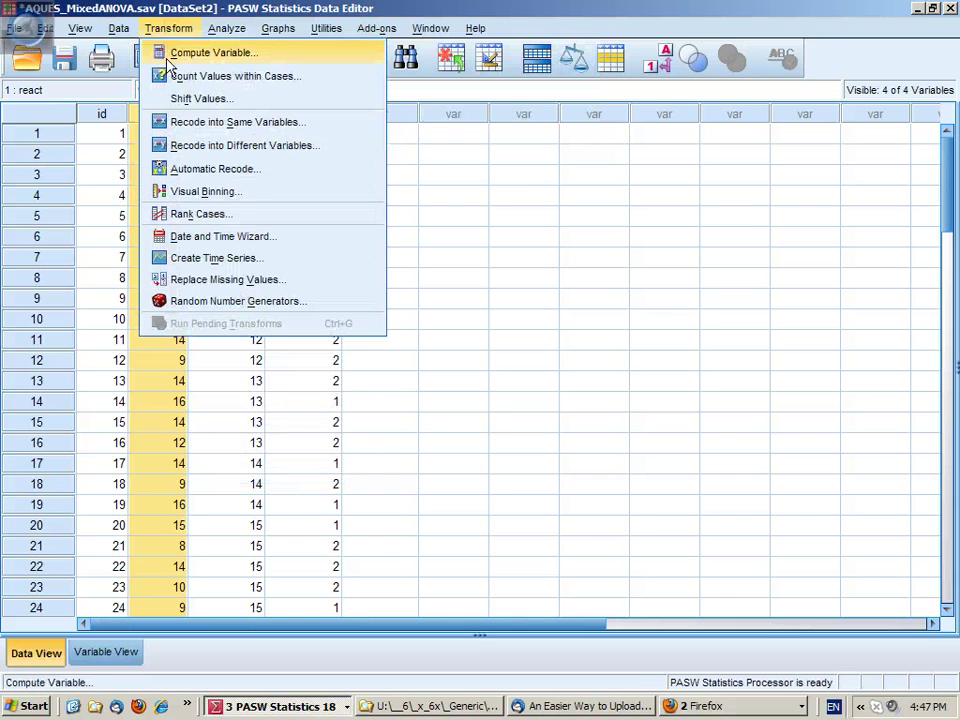
pyautogui.click(200, 53)
pyautogui.write('react')
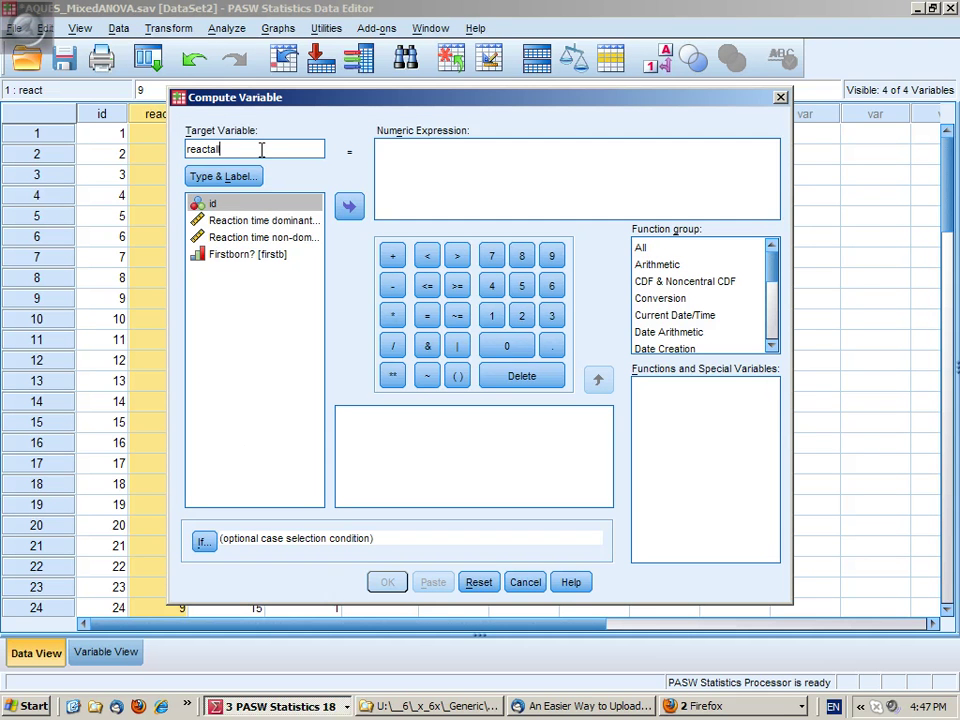
pyautogui.write('all')
pyautogui.click(460, 189)
pyautogui.write('mean(react,reactnon')
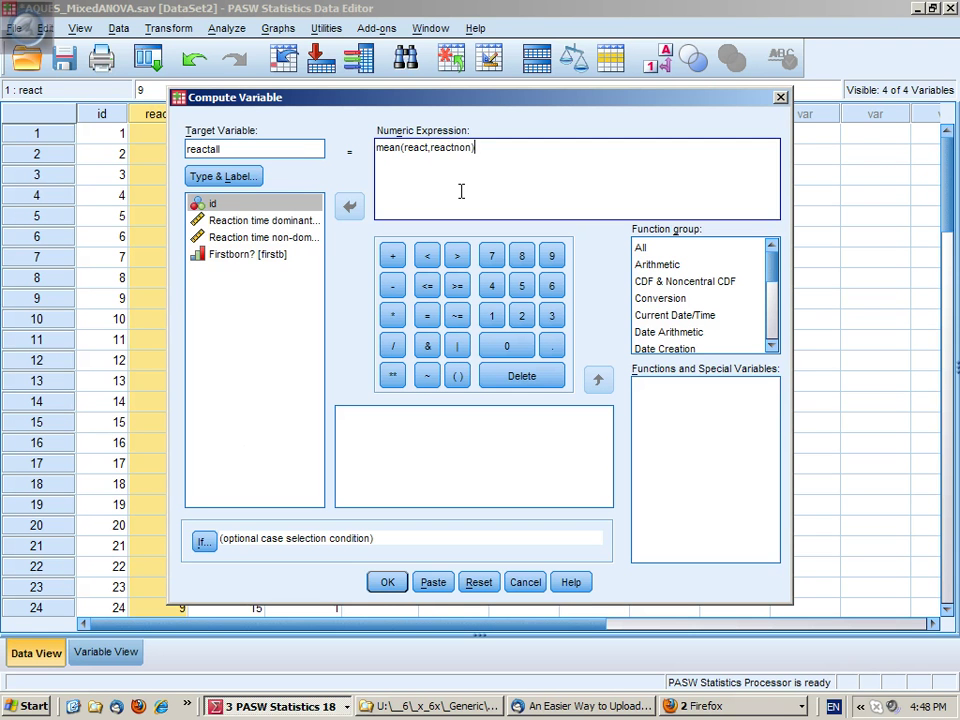
pyautogui.click(387, 582)
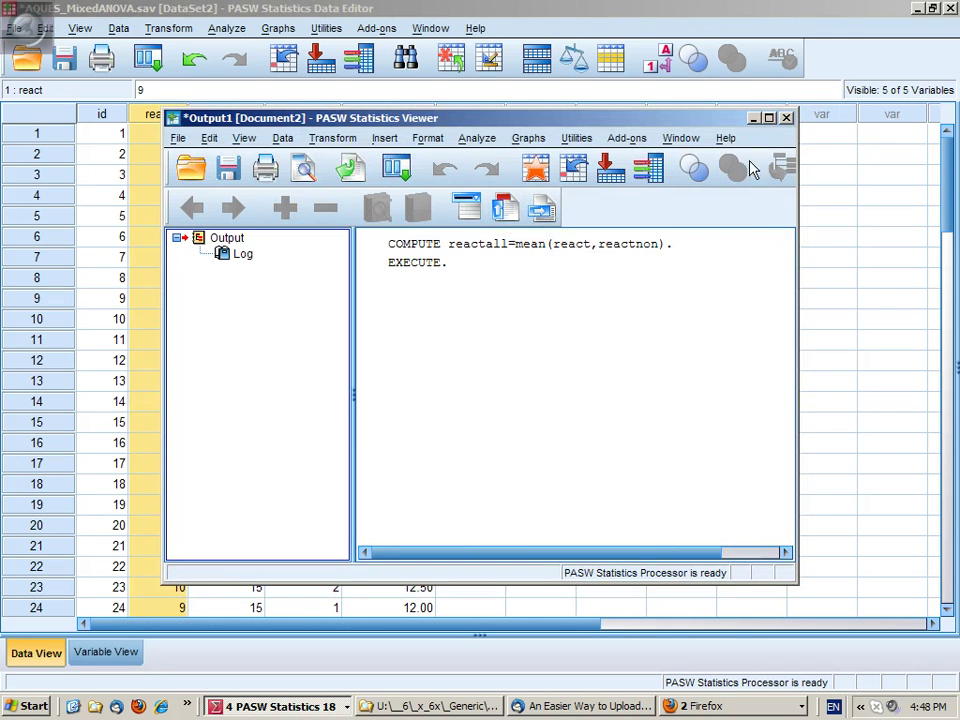
# Return to the Data Editor and select the reactall column to check its values.
pyautogui.click(753, 118)
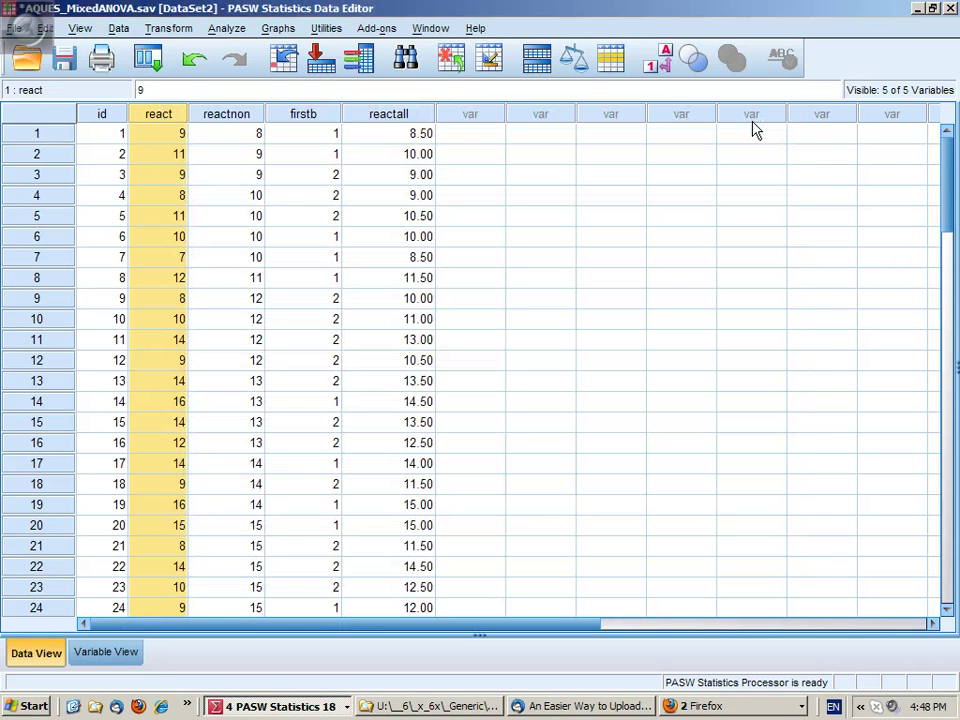
pyautogui.click(384, 135)
pyautogui.click(382, 114)
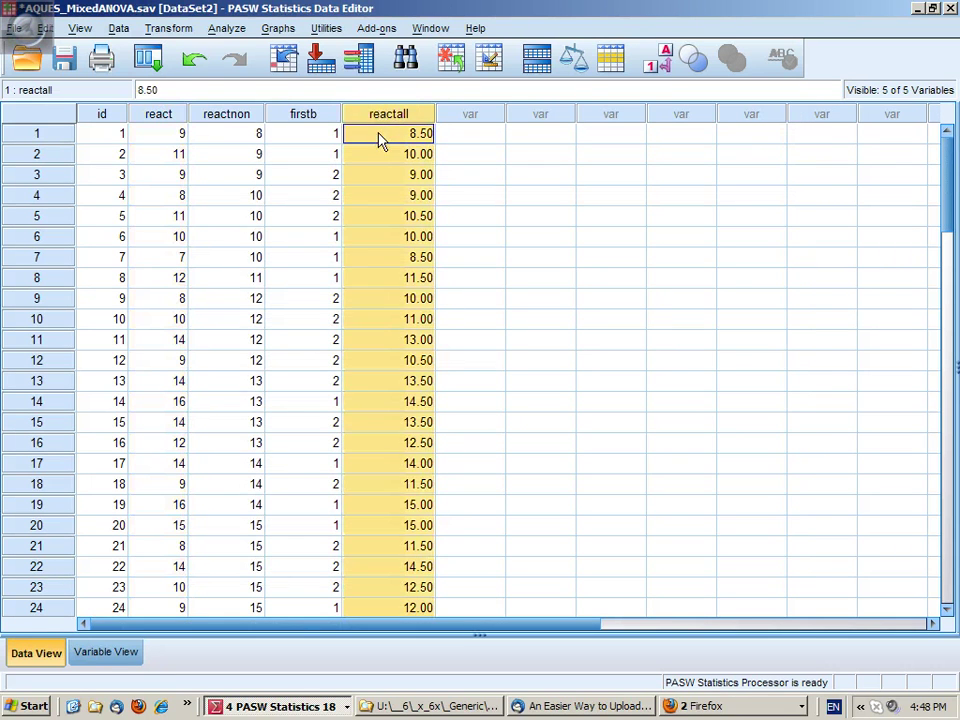
# In Compare Means > Means, add reactall to the dependent list alongside react and reactnon.
pyautogui.click(237, 32)
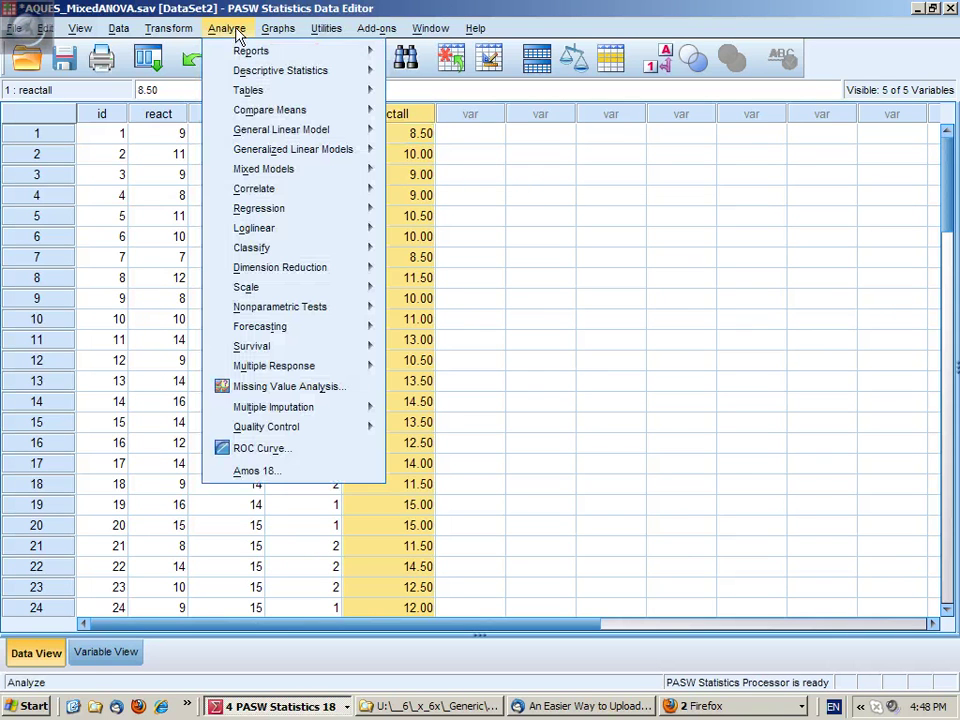
pyautogui.moveTo(248, 75)
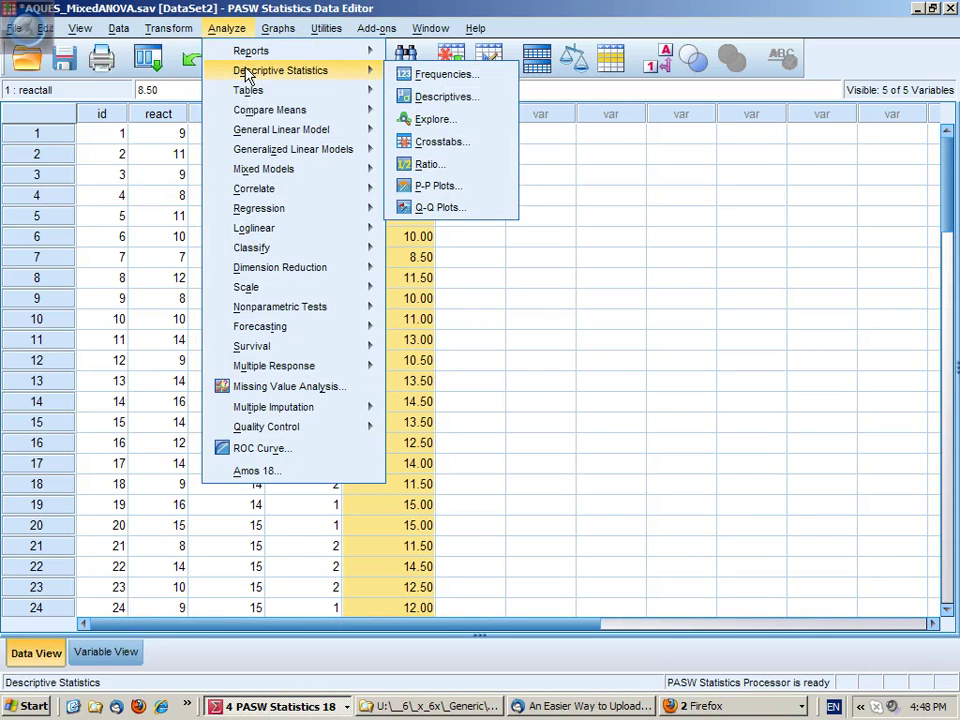
pyautogui.moveTo(248, 108)
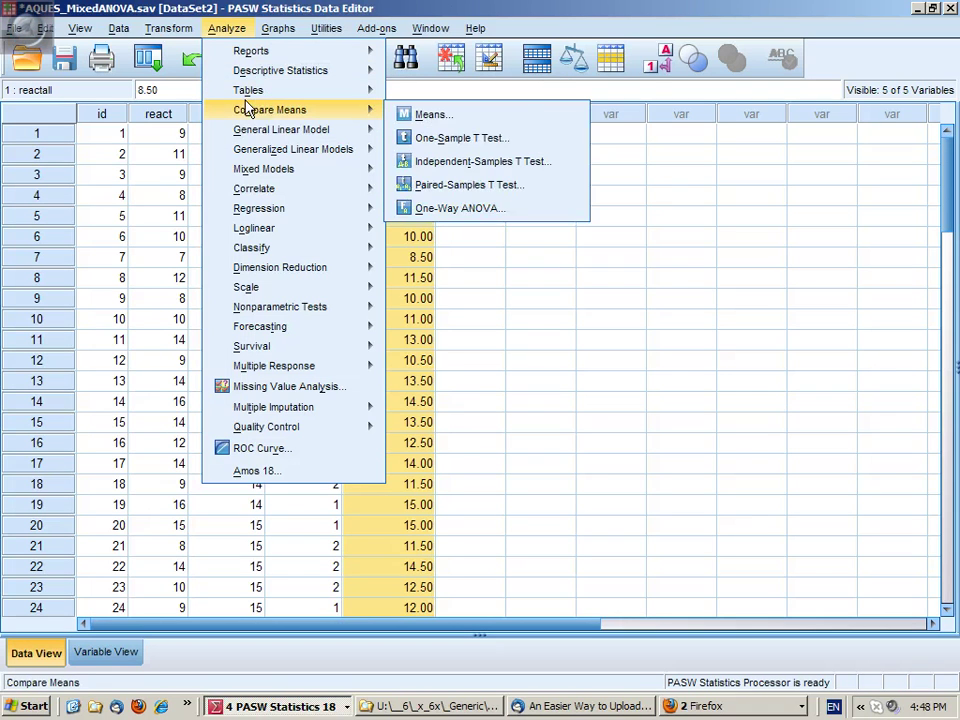
pyautogui.click(433, 116)
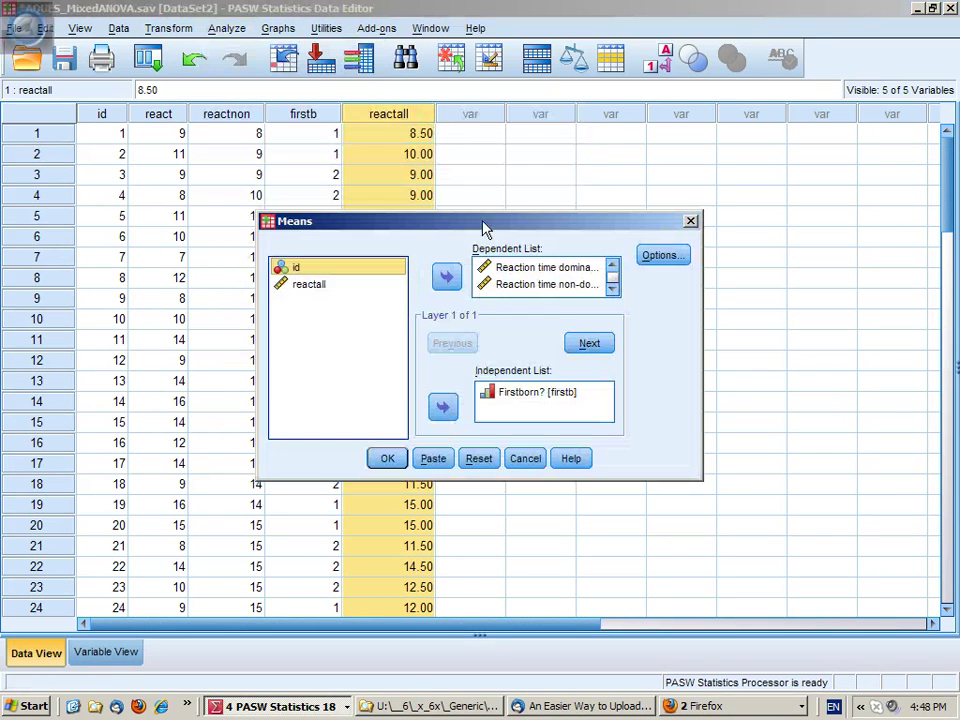
pyautogui.click(540, 284)
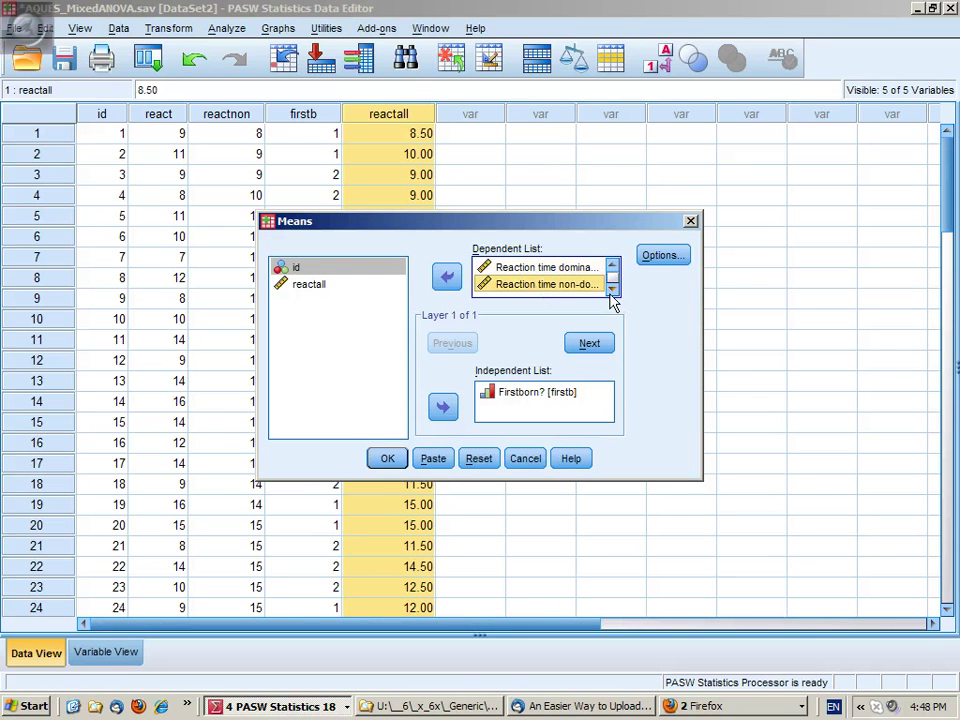
pyautogui.click(310, 286)
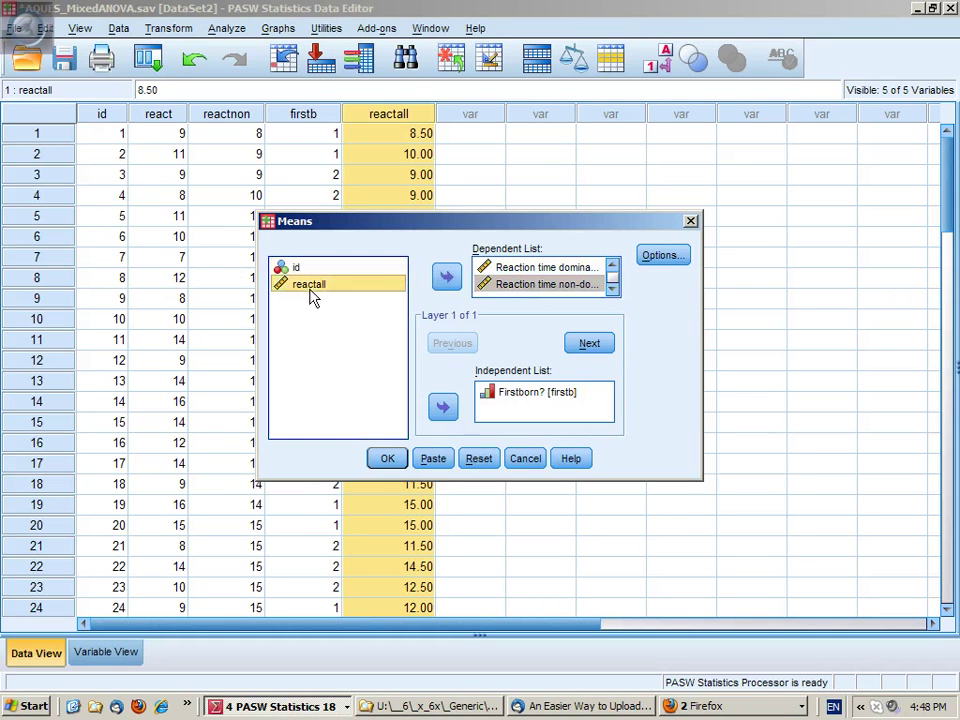
pyautogui.click(446, 276)
pyautogui.click(612, 266)
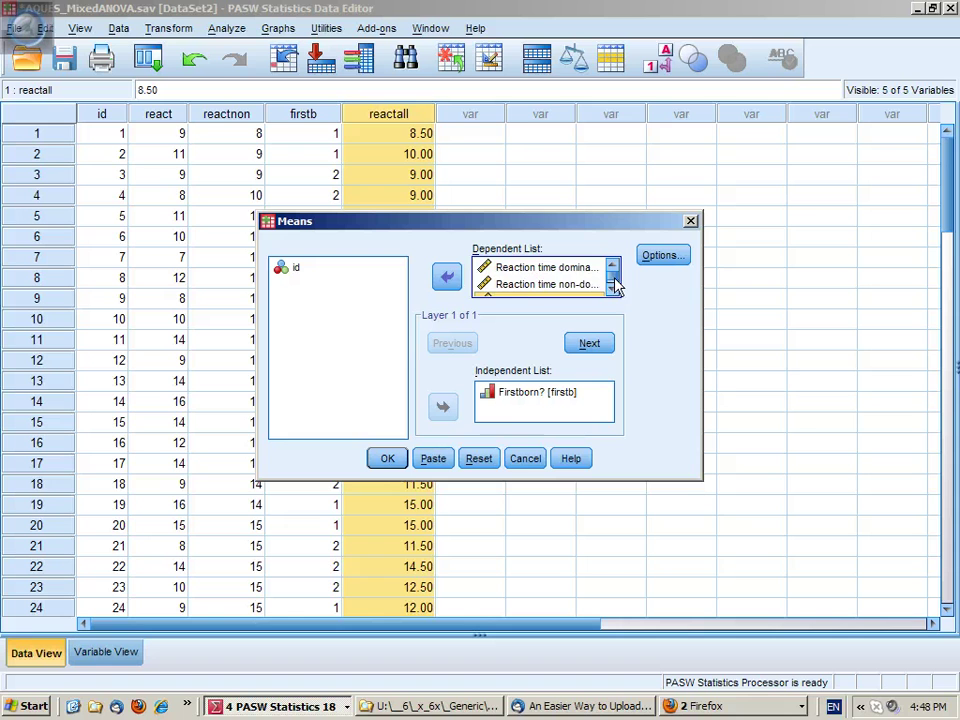
pyautogui.click(613, 289)
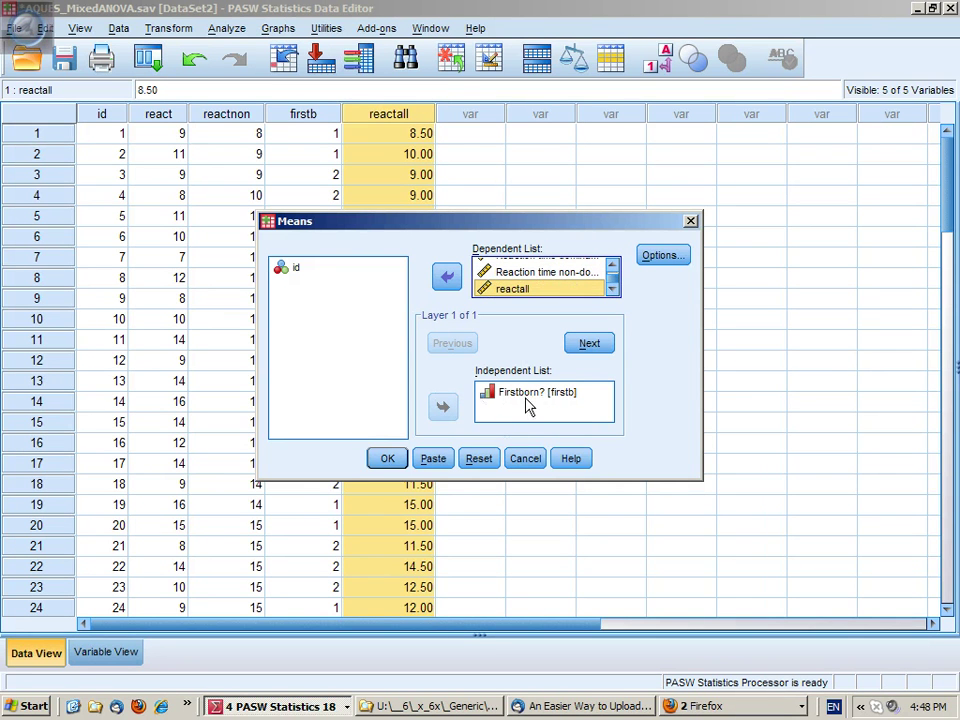
# Add Skewness and Kurtosis to the cell statistics and run the Means analysis.
pyautogui.click(650, 258)
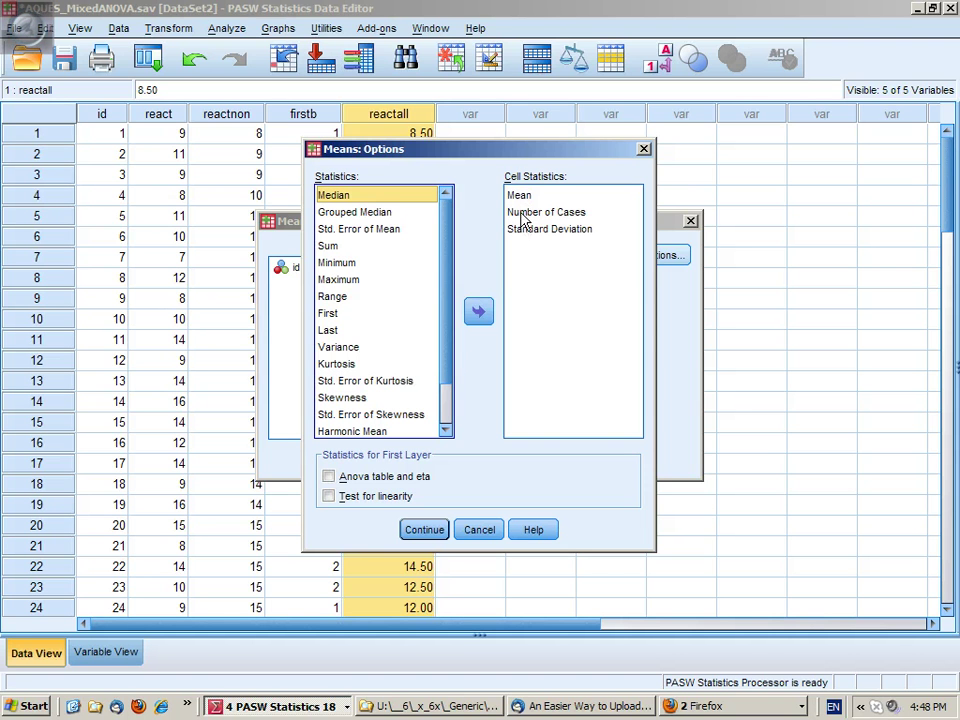
pyautogui.click(378, 398)
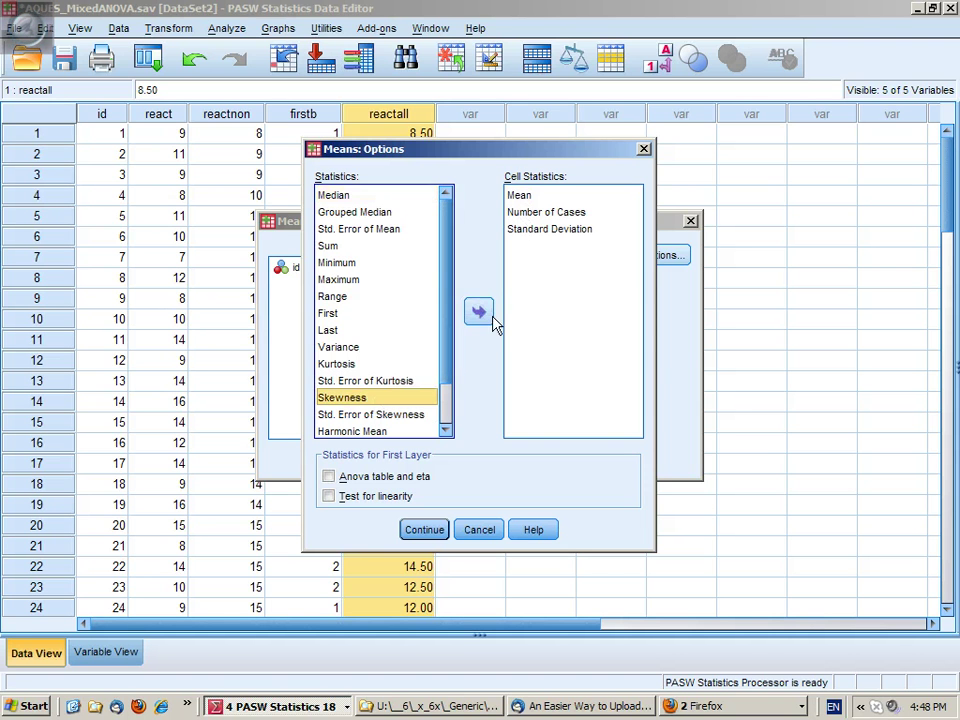
pyautogui.click(478, 313)
pyautogui.click(340, 364)
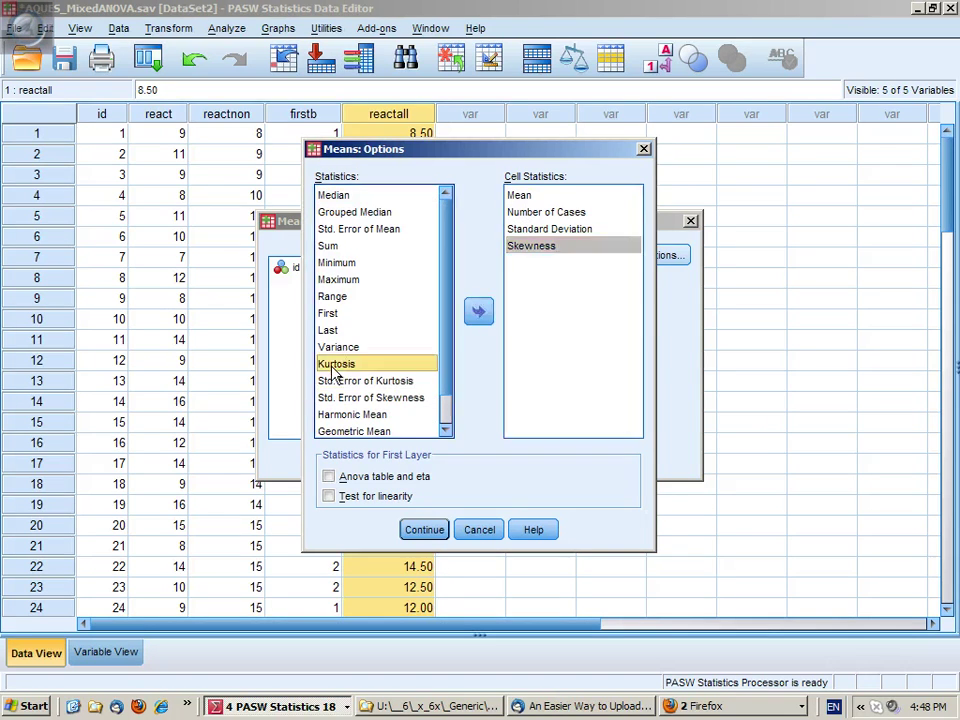
pyautogui.click(478, 313)
pyautogui.click(422, 529)
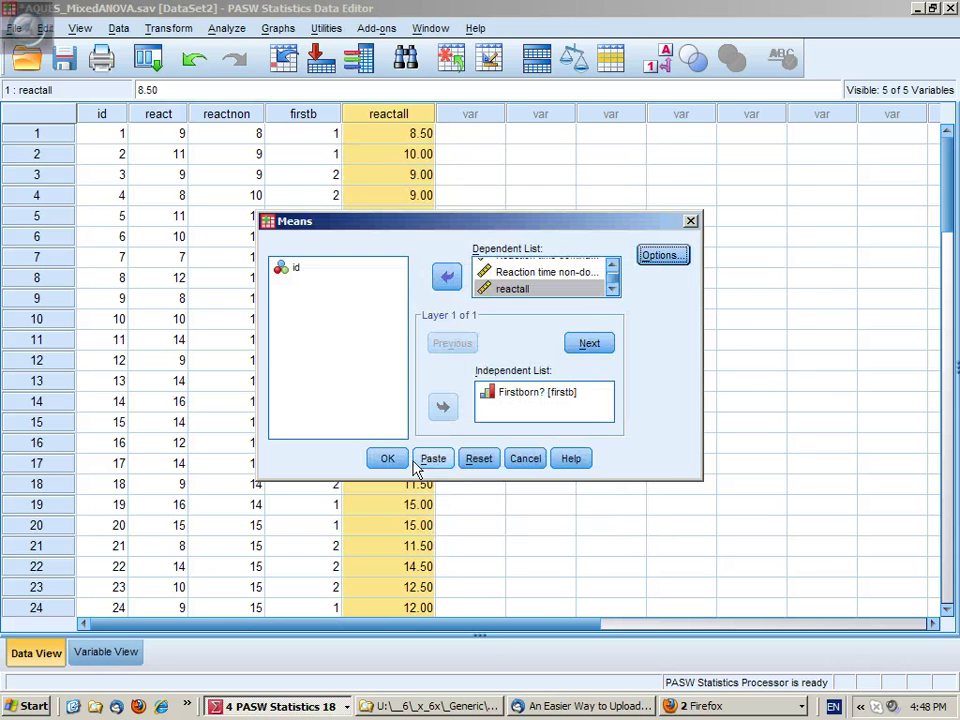
pyautogui.click(388, 458)
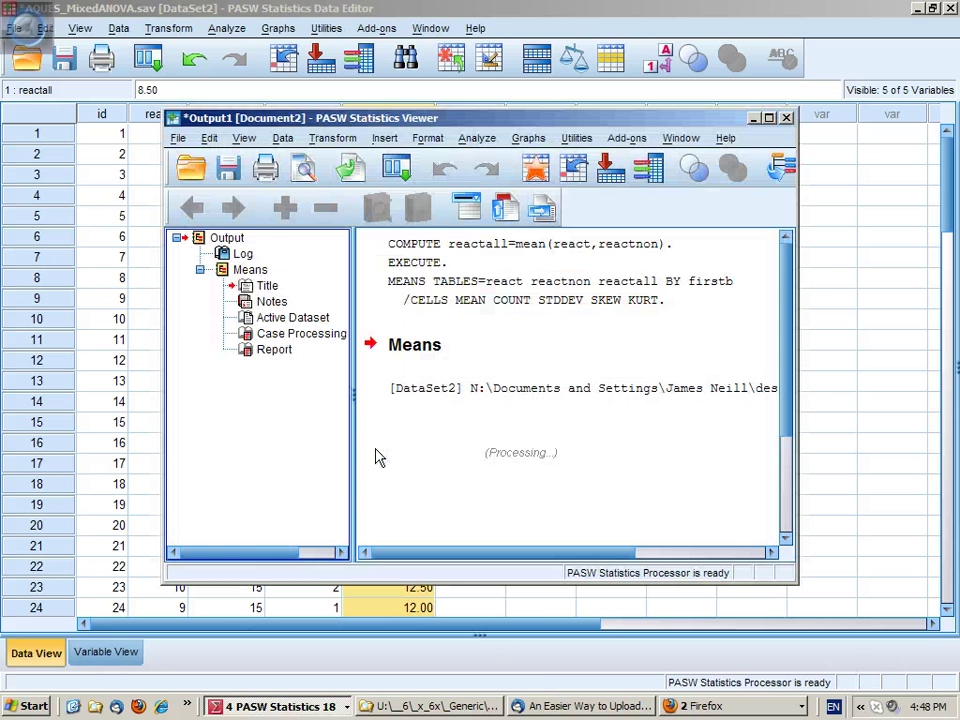
# Maximize the Output Viewer and scroll to the Report table showing reactall means 16.7424 and 15.8587.
pyautogui.click(770, 119)
pyautogui.moveTo(954, 240); pyautogui.dragTo(943, 332)
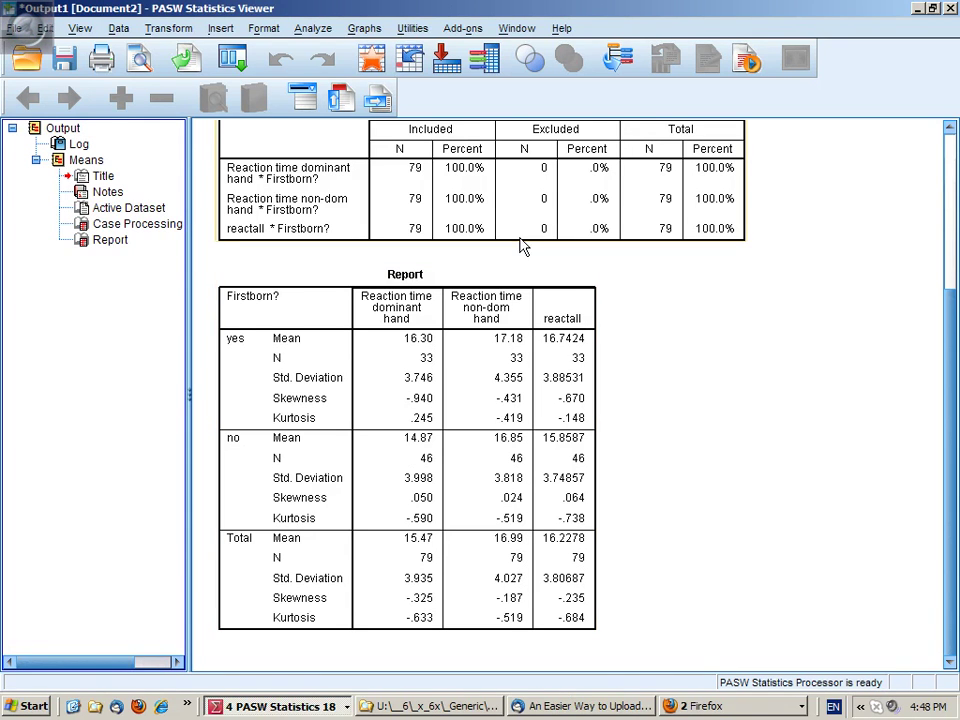
pyautogui.click(357, 32)
# Create a multiple line chart of mean react and reactnon with Firstborn? on the category axis.
pyautogui.moveTo(326, 94)
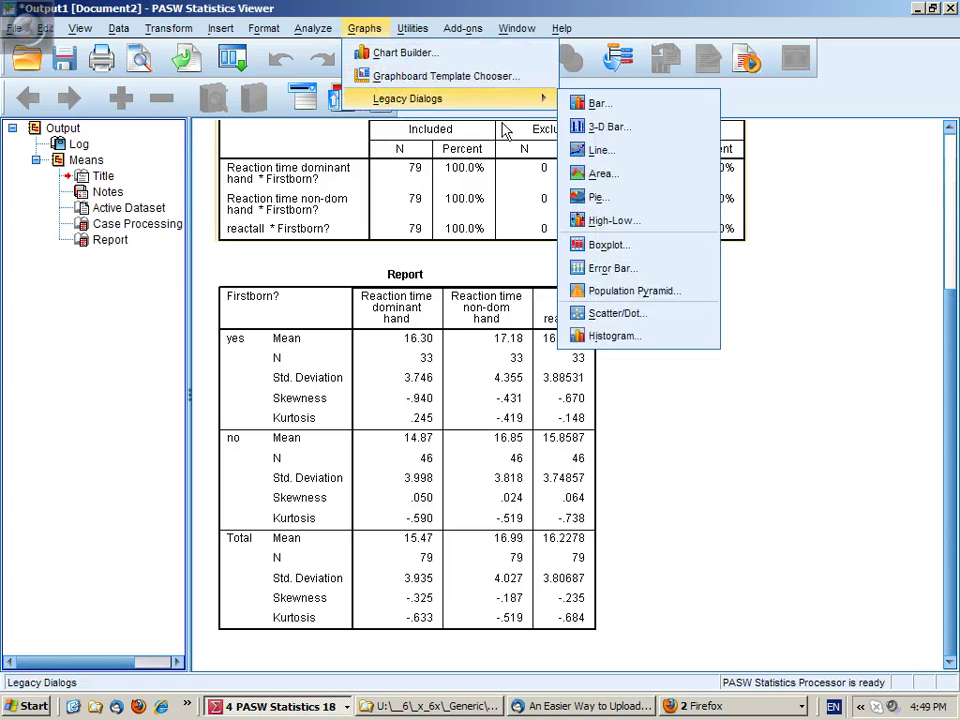
pyautogui.click(655, 152)
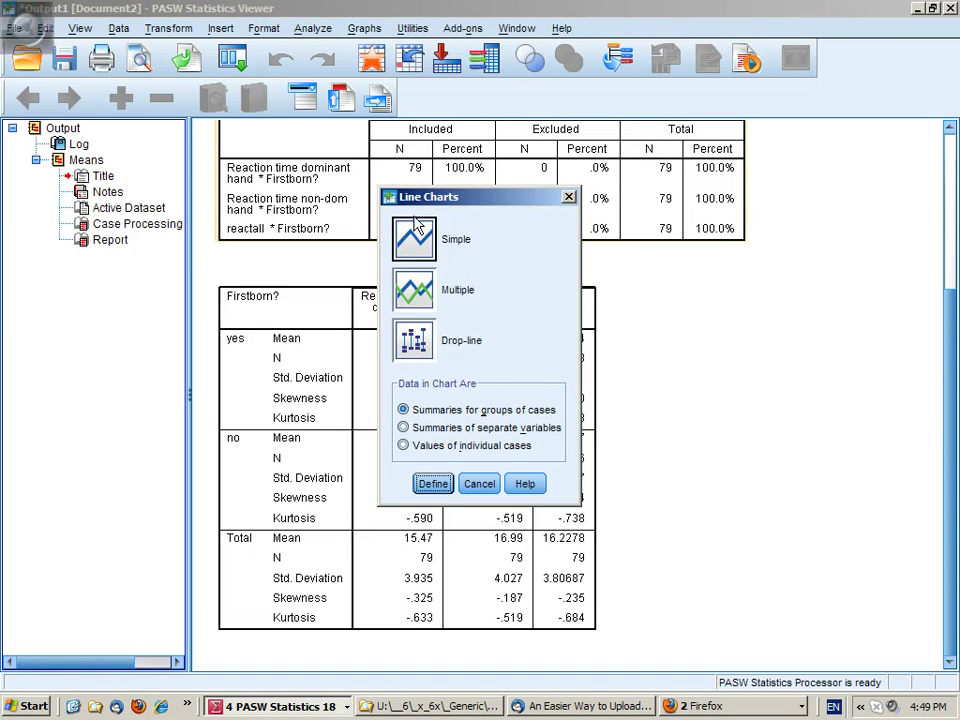
pyautogui.click(414, 297)
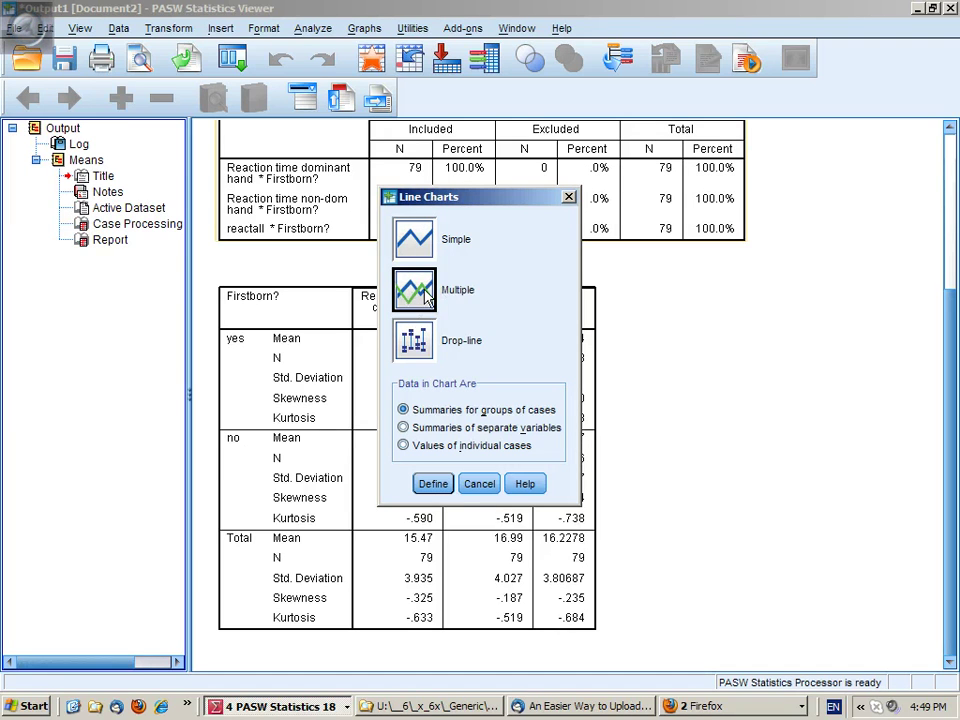
pyautogui.click(403, 427)
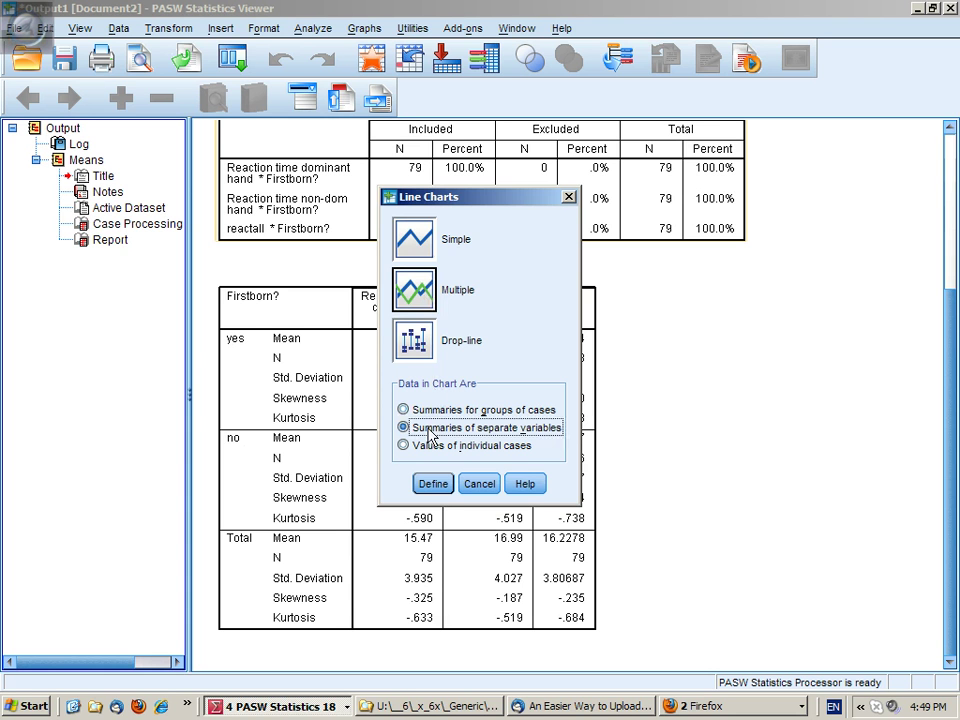
pyautogui.click(436, 487)
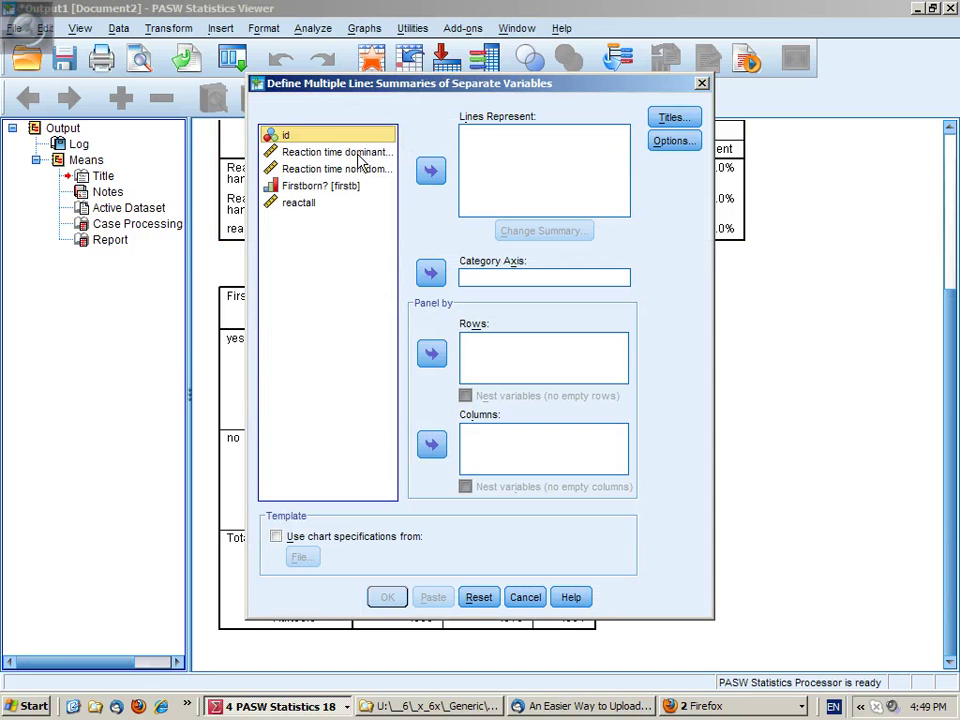
pyautogui.click(358, 155)
pyautogui.keyDown('shift'); pyautogui.click(365, 170); pyautogui.keyUp('shift')
pyautogui.click(431, 172)
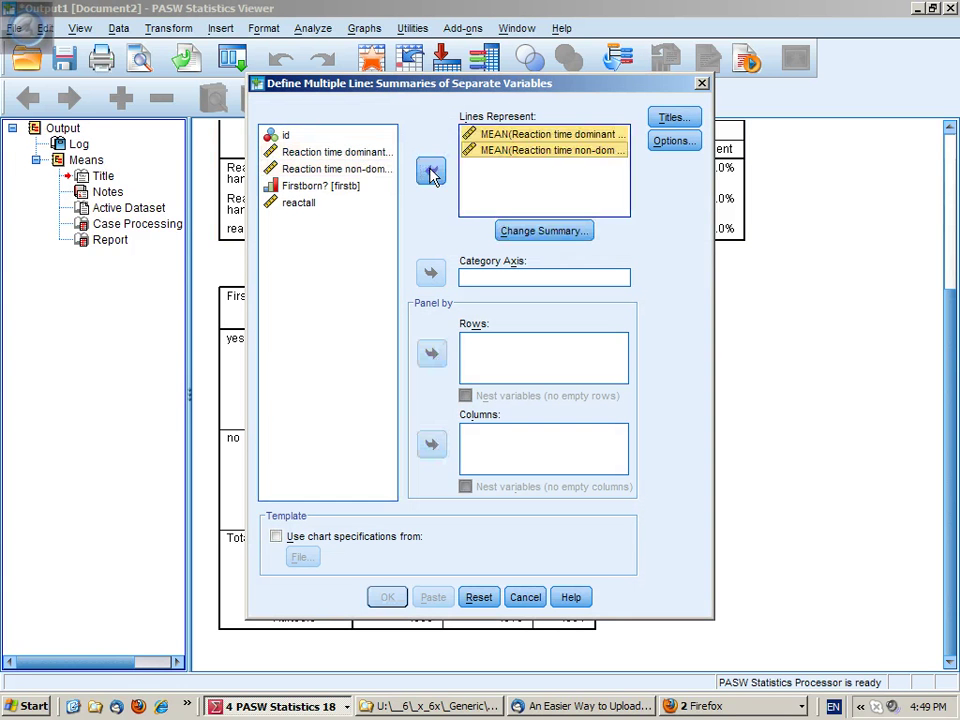
pyautogui.click(321, 186)
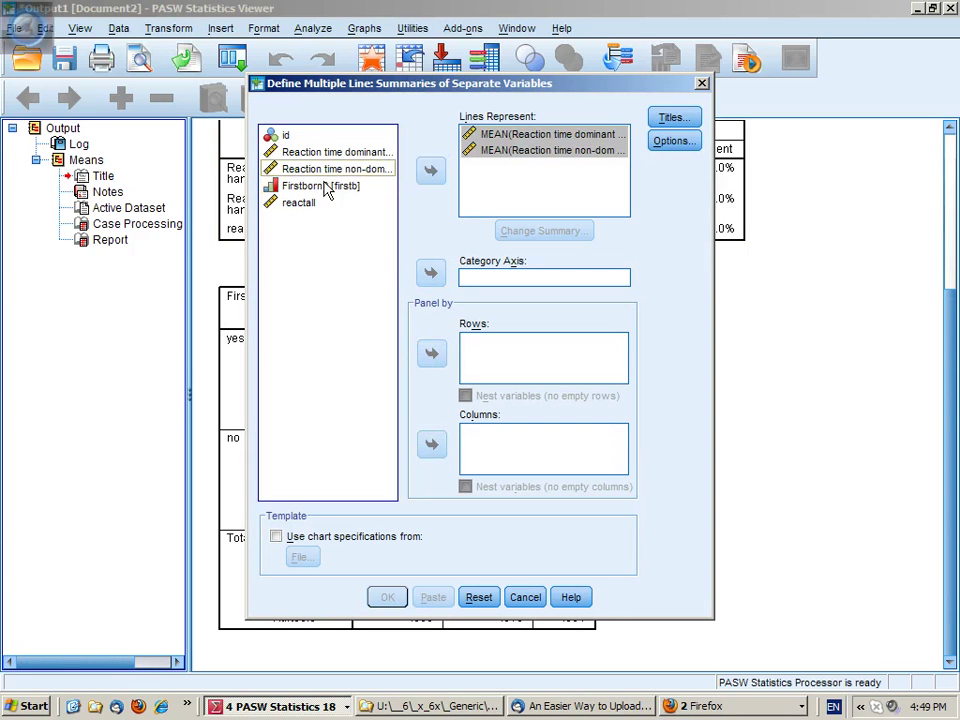
pyautogui.click(438, 276)
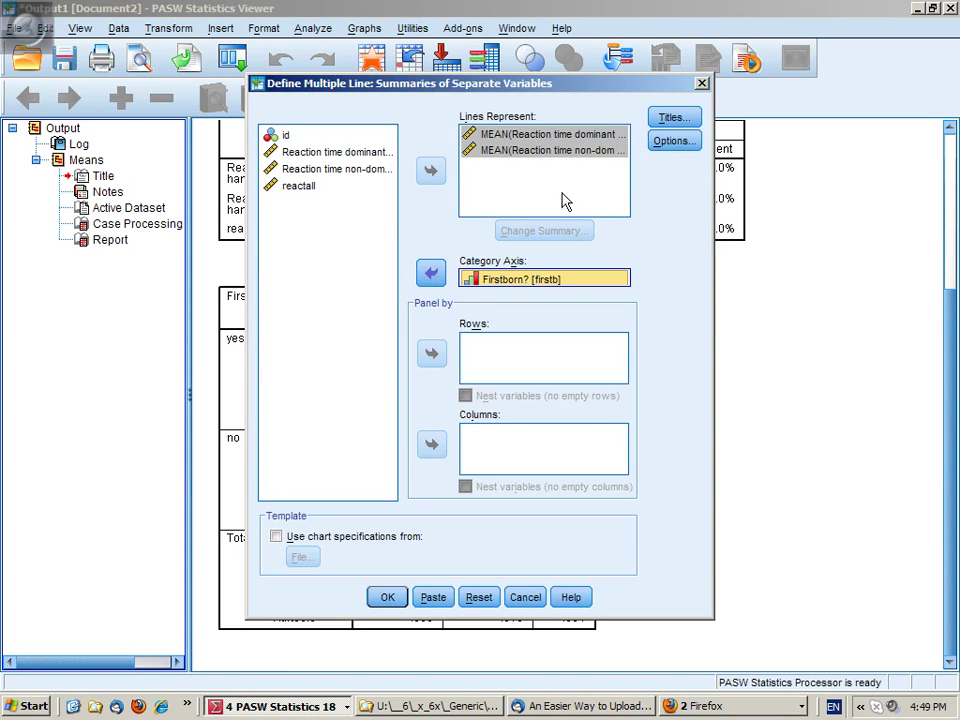
pyautogui.click(390, 597)
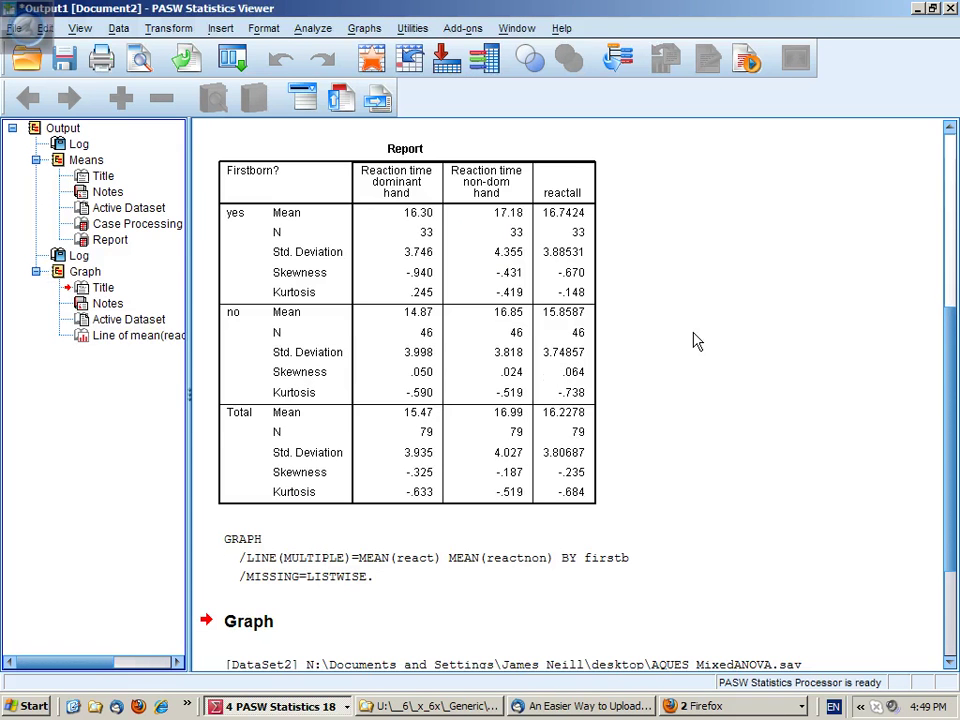
# Scroll down to inspect the line chart of mean reaction times by firstborn.
pyautogui.moveTo(939, 395); pyautogui.dragTo(940, 485)
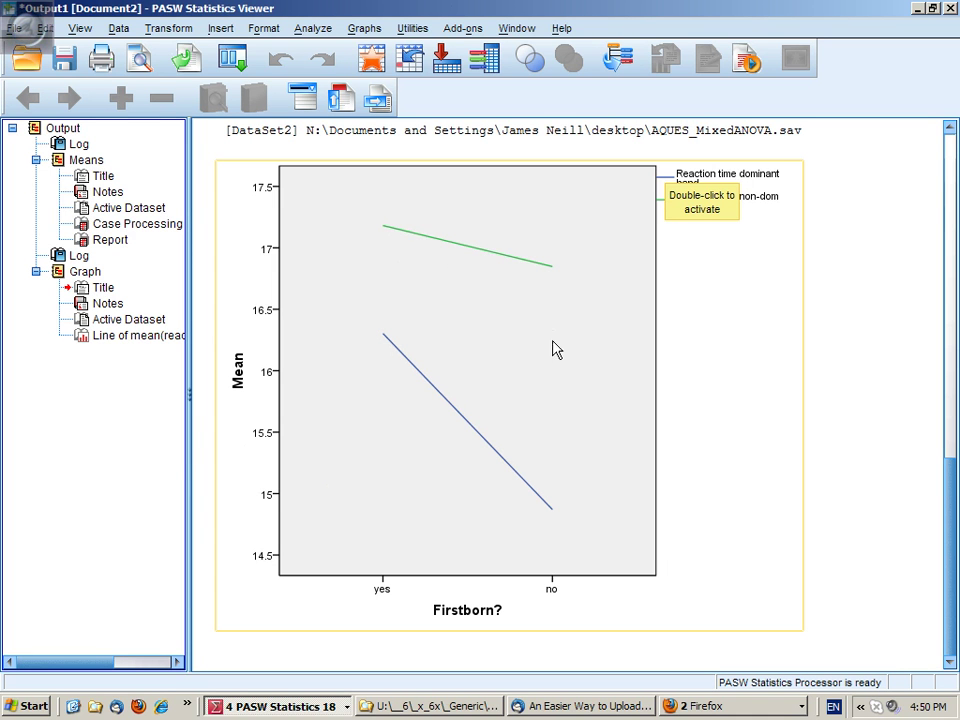
pyautogui.moveTo(952, 513)
pyautogui.mouseDown()
pyautogui.moveTo(949, 488)
pyautogui.moveTo(949, 514)
pyautogui.mouseUp()
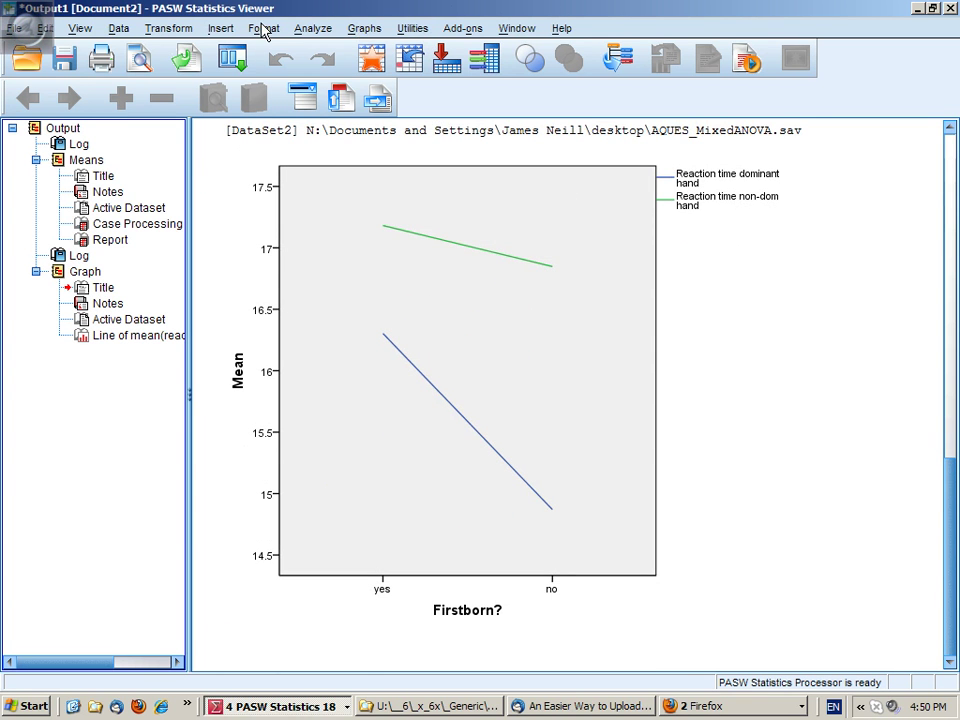
pyautogui.click(326, 32)
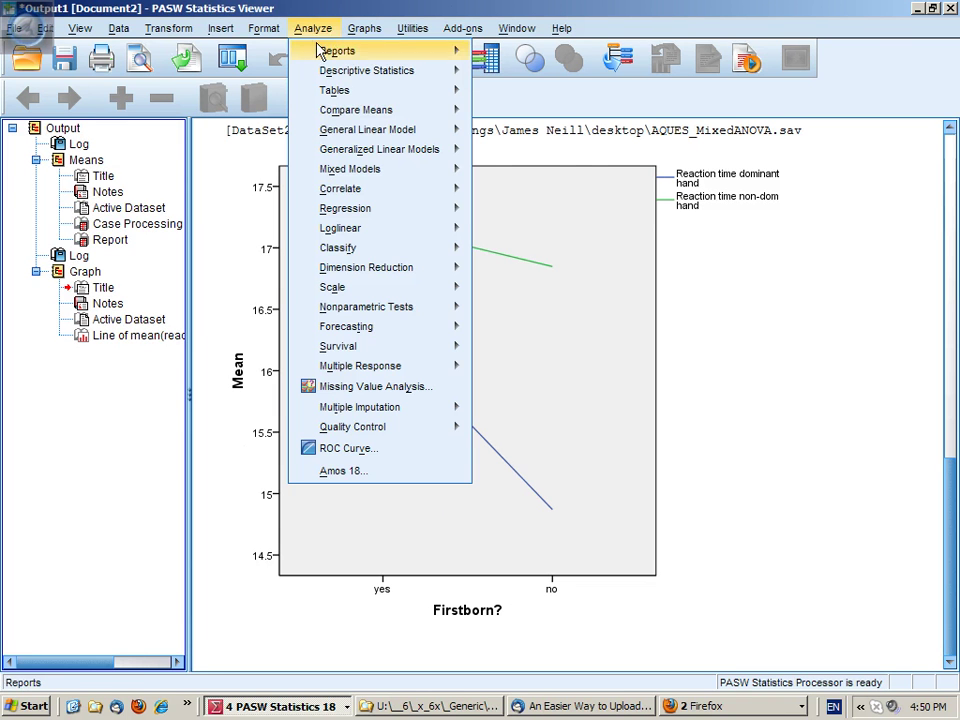
# Define repeated-measures factor 'hand' with 2 levels (react, reactnon) and firstb as between-subjects factor.
pyautogui.moveTo(328, 136)
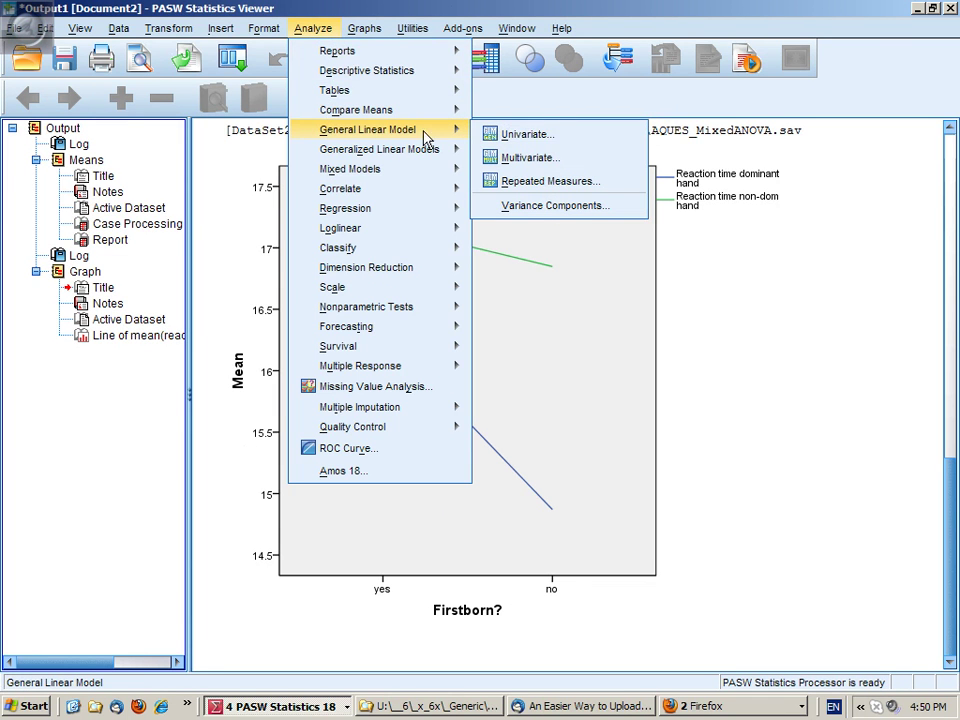
pyautogui.click(497, 190)
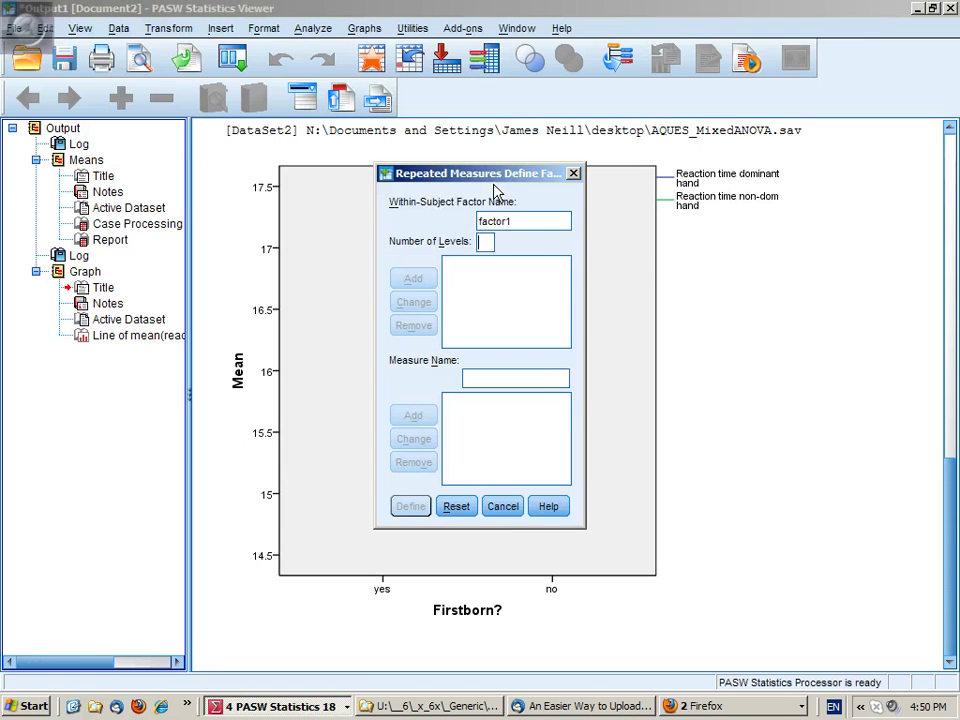
pyautogui.doubleClick(531, 221)
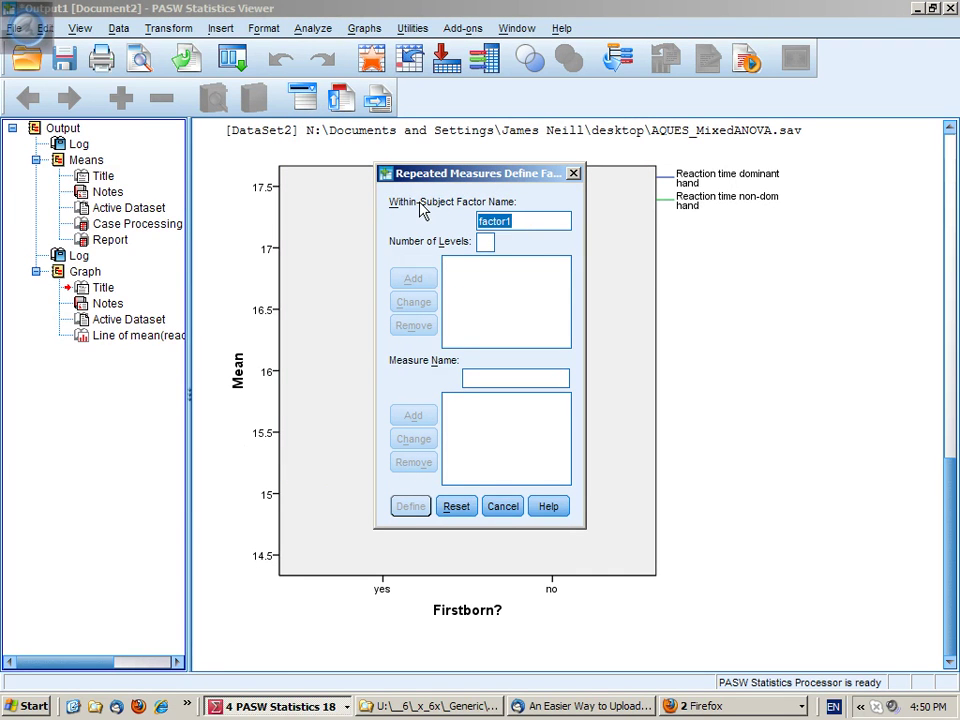
pyautogui.write('hand')
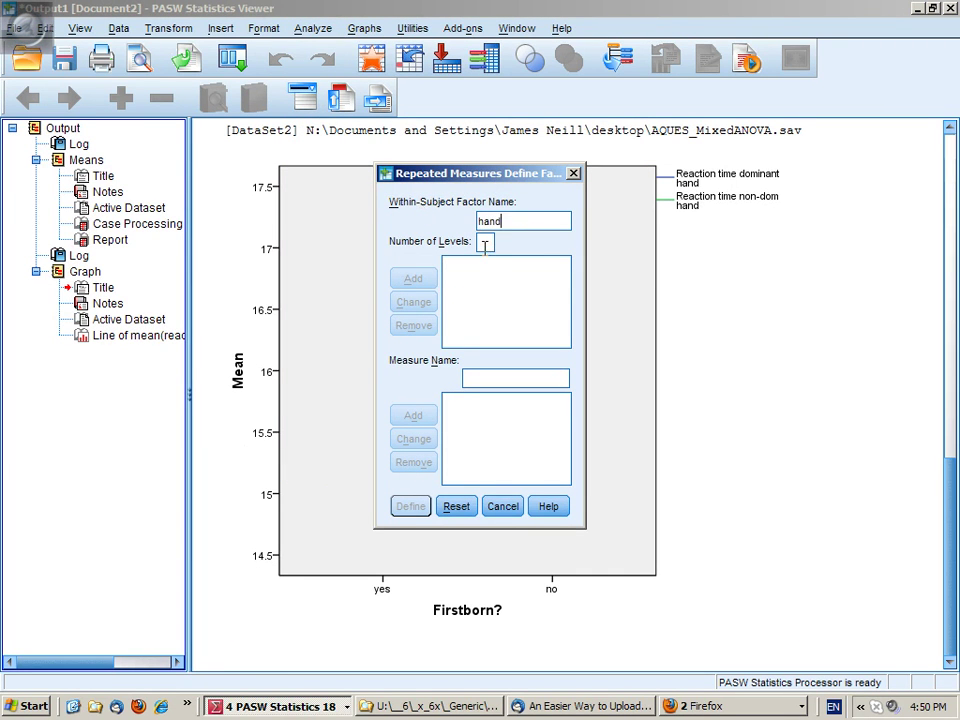
pyautogui.write('2')
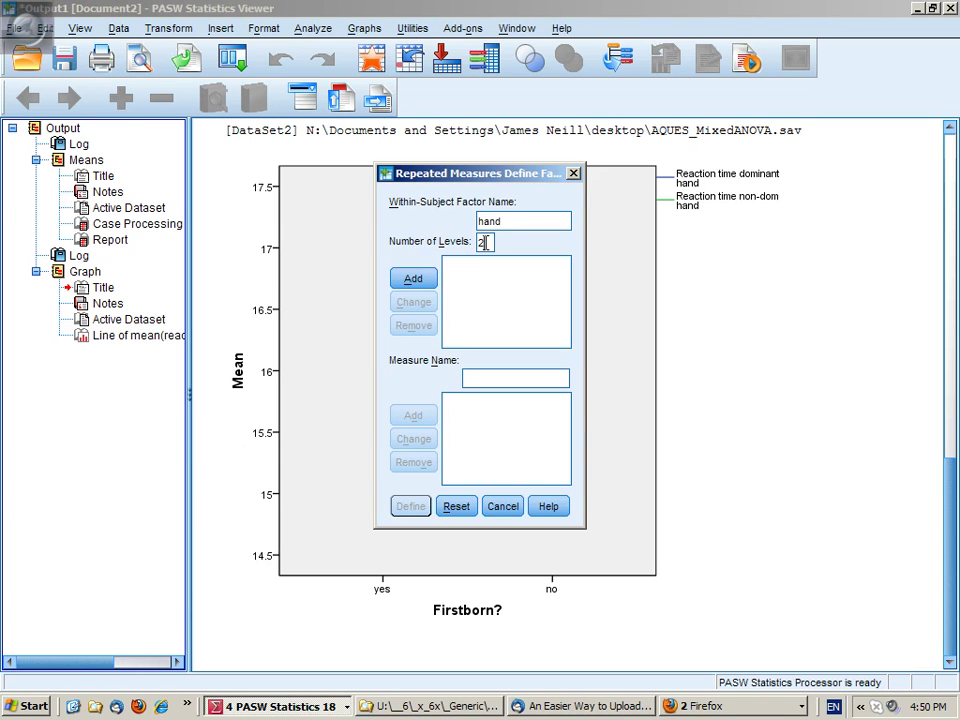
pyautogui.click(410, 278)
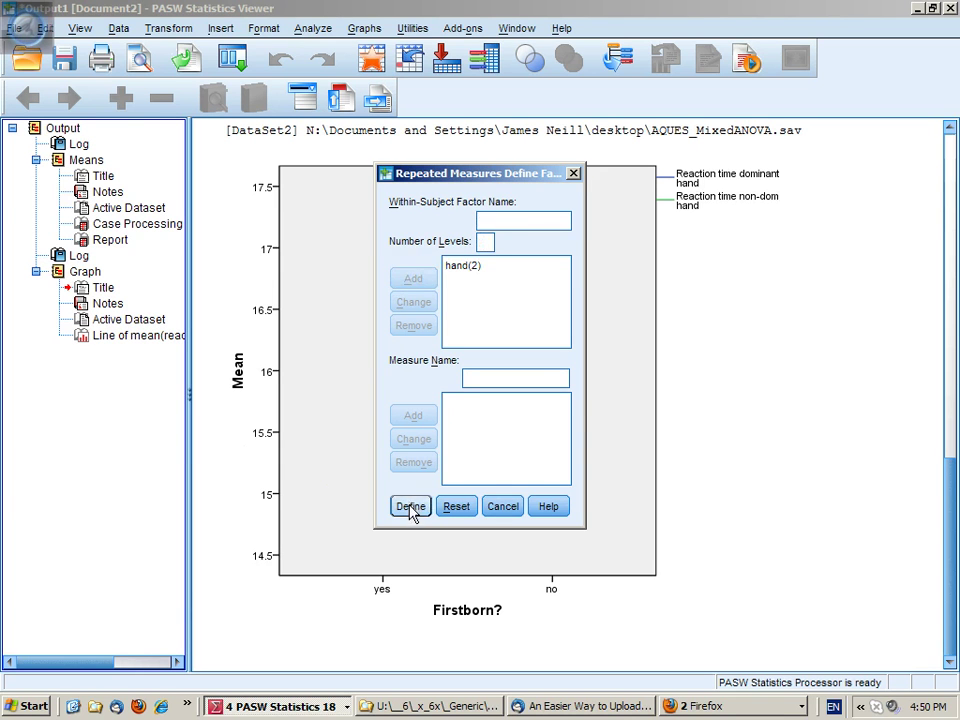
pyautogui.click(410, 506)
pyautogui.click(345, 218)
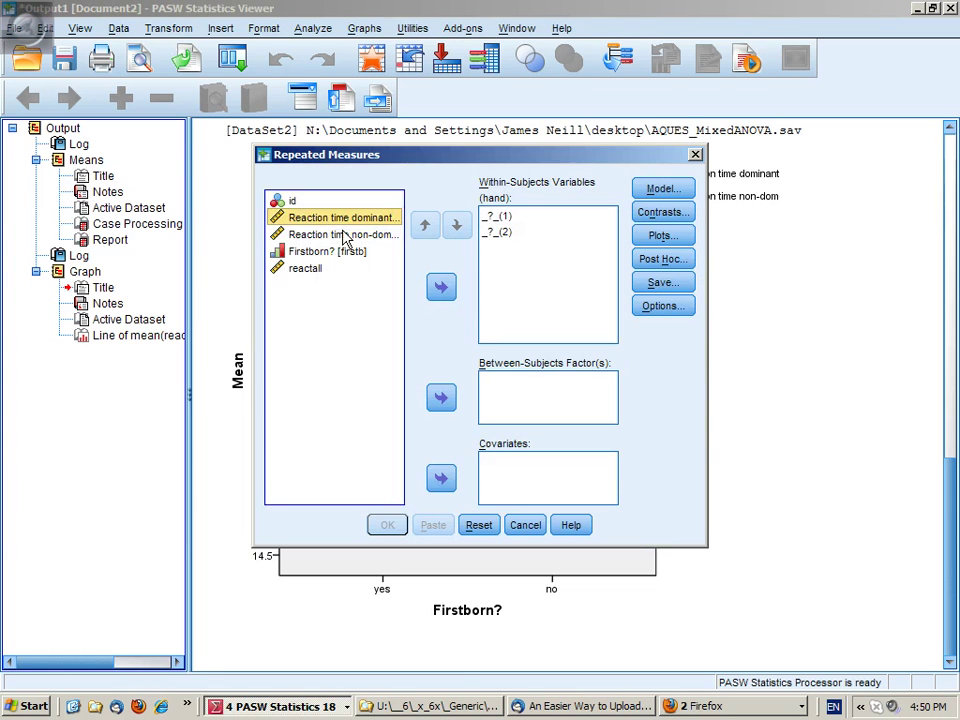
pyautogui.keyDown('shift'); pyautogui.click(345, 234); pyautogui.keyUp('shift')
pyautogui.click(441, 287)
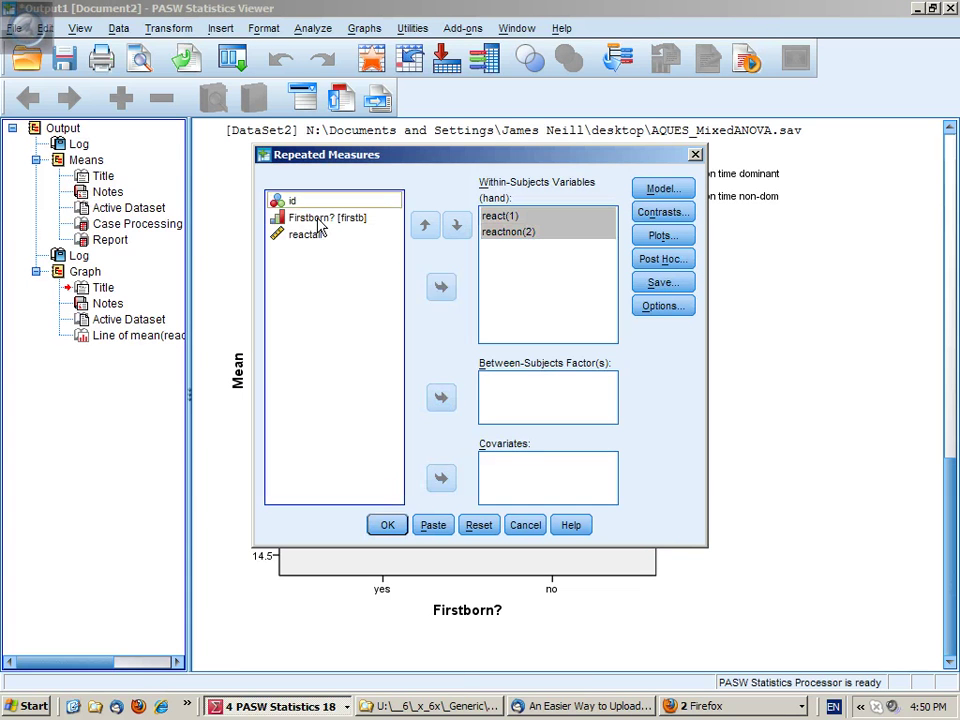
pyautogui.click(318, 217)
pyautogui.click(441, 398)
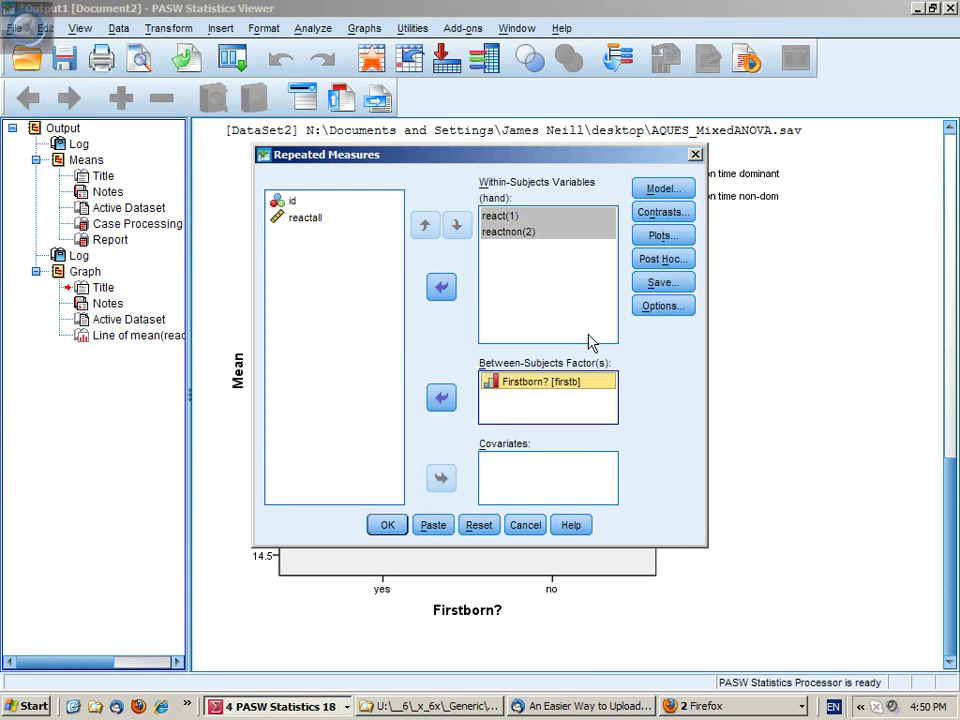
# Add two profile plots: firstb on the axis with hand lines, and hand on the axis with firstb lines.
pyautogui.click(661, 236)
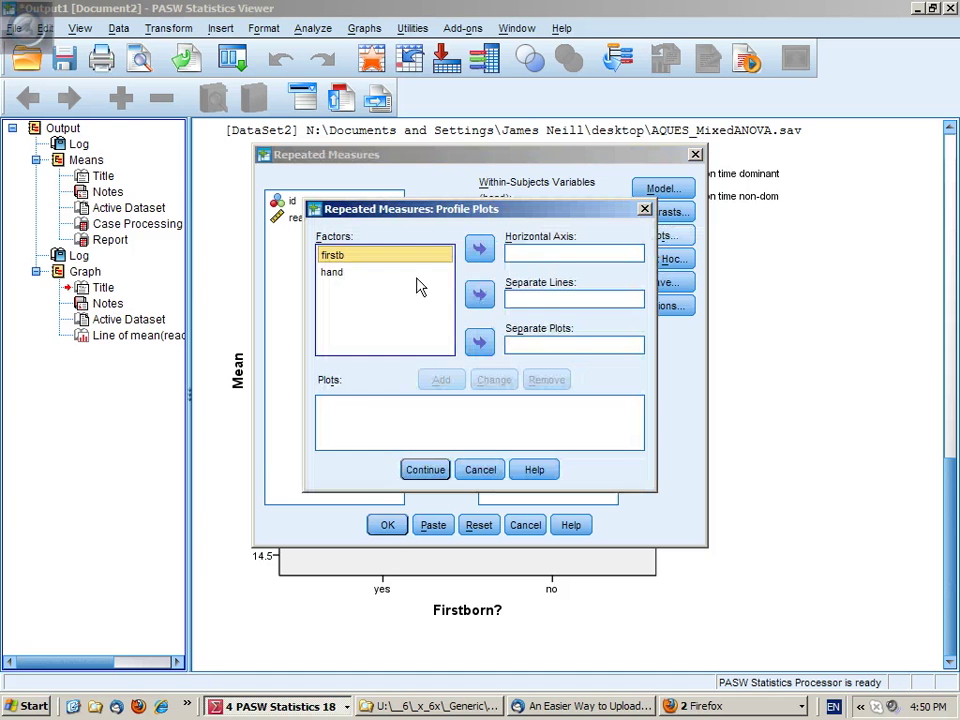
pyautogui.click(479, 249)
pyautogui.click(333, 272)
pyautogui.click(479, 295)
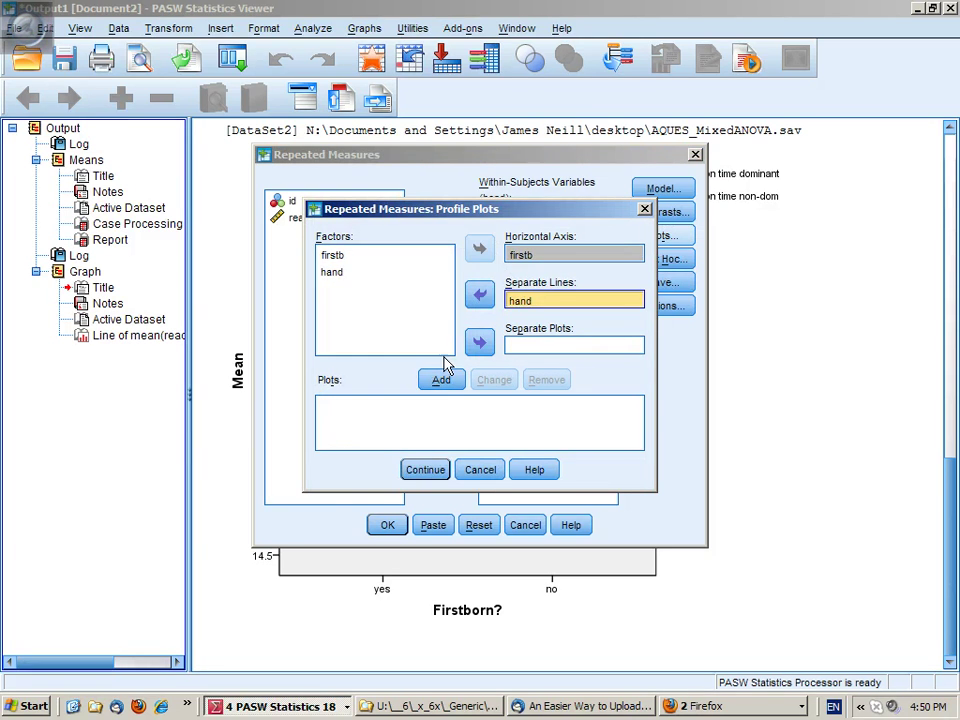
pyautogui.click(441, 379)
pyautogui.click(334, 256)
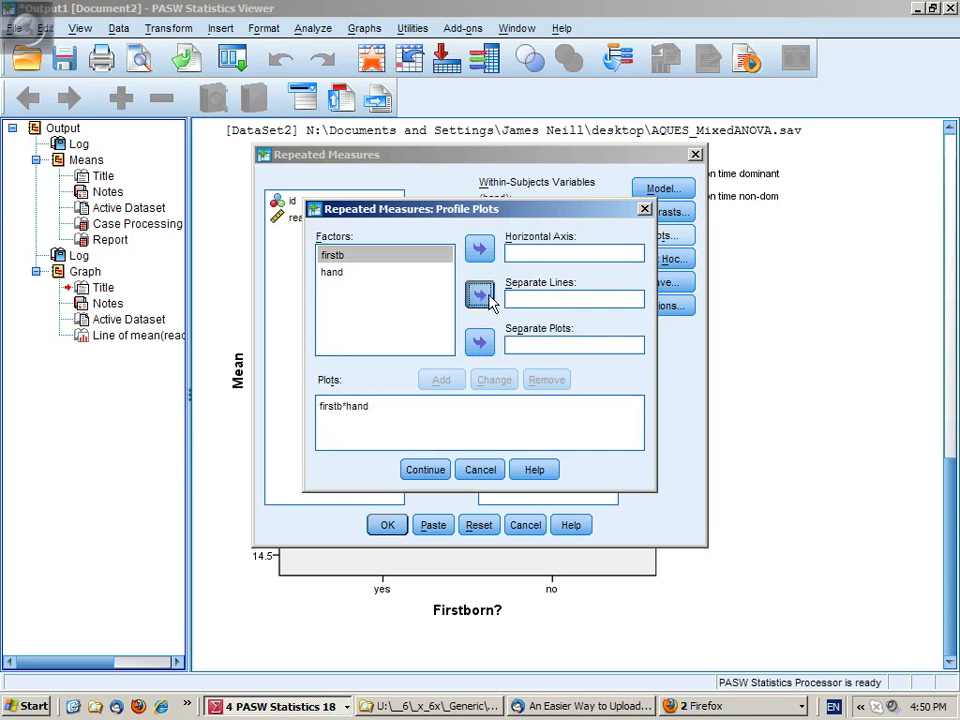
pyautogui.click(479, 295)
pyautogui.click(333, 272)
pyautogui.click(479, 249)
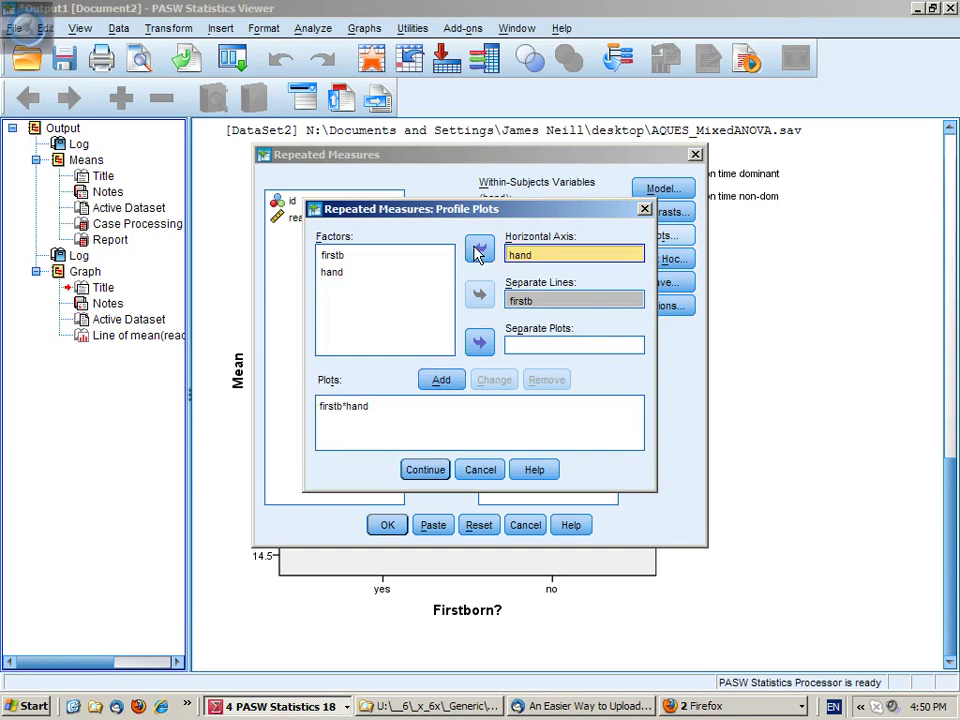
pyautogui.click(441, 379)
pyautogui.click(424, 469)
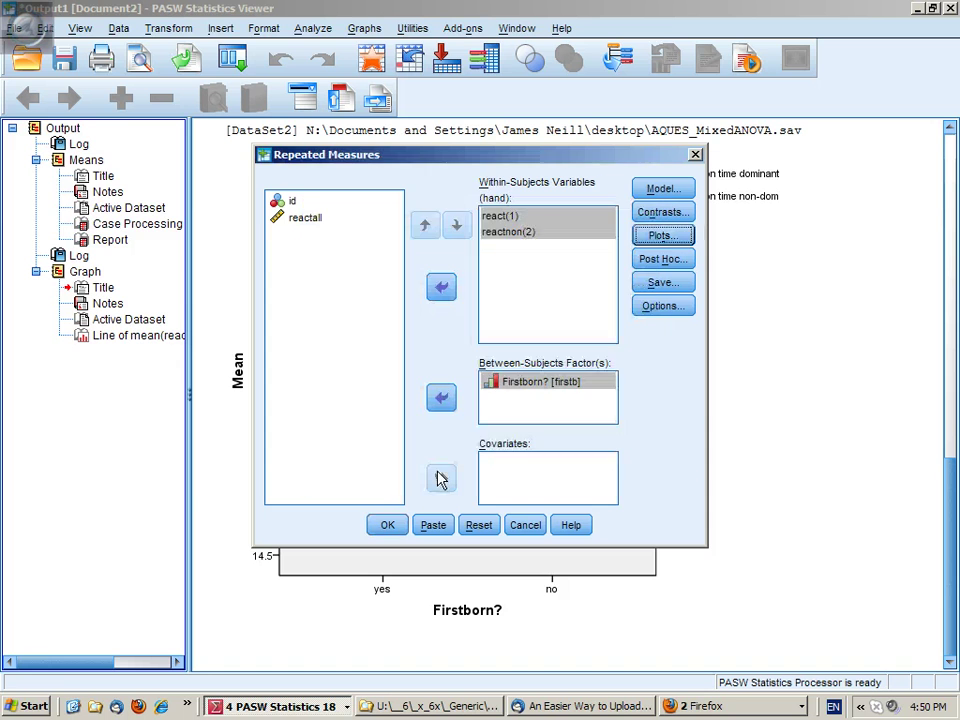
# Request marginal means for all factors, descriptives, effect size, observed power and homogeneity tests, then run.
pyautogui.click(655, 307)
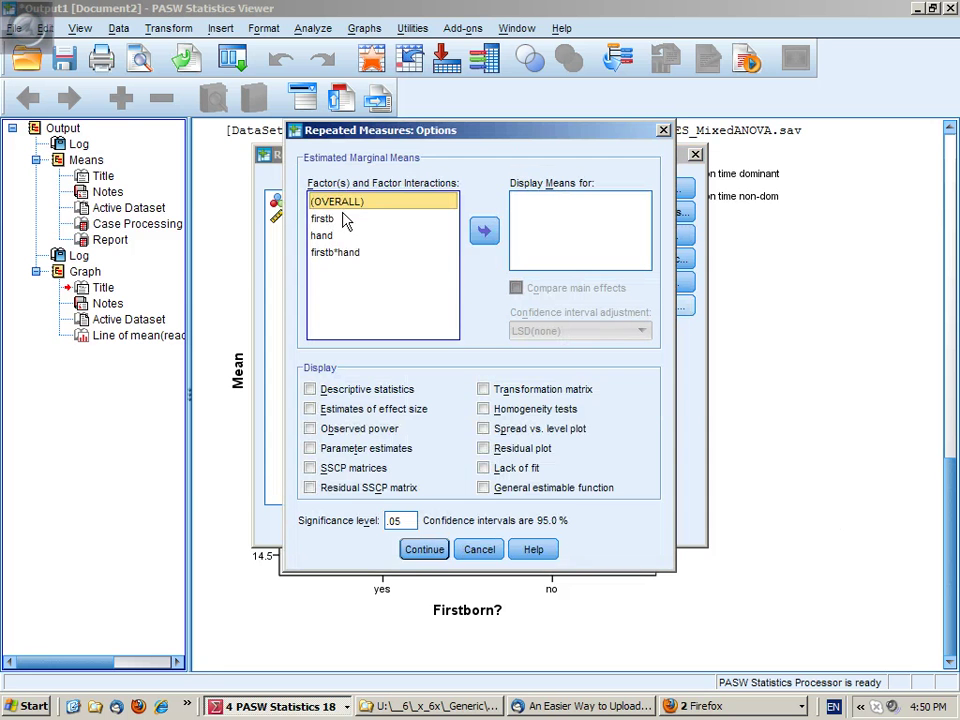
pyautogui.keyDown('shift'); pyautogui.click(340, 253); pyautogui.keyUp('shift')
pyautogui.click(484, 231)
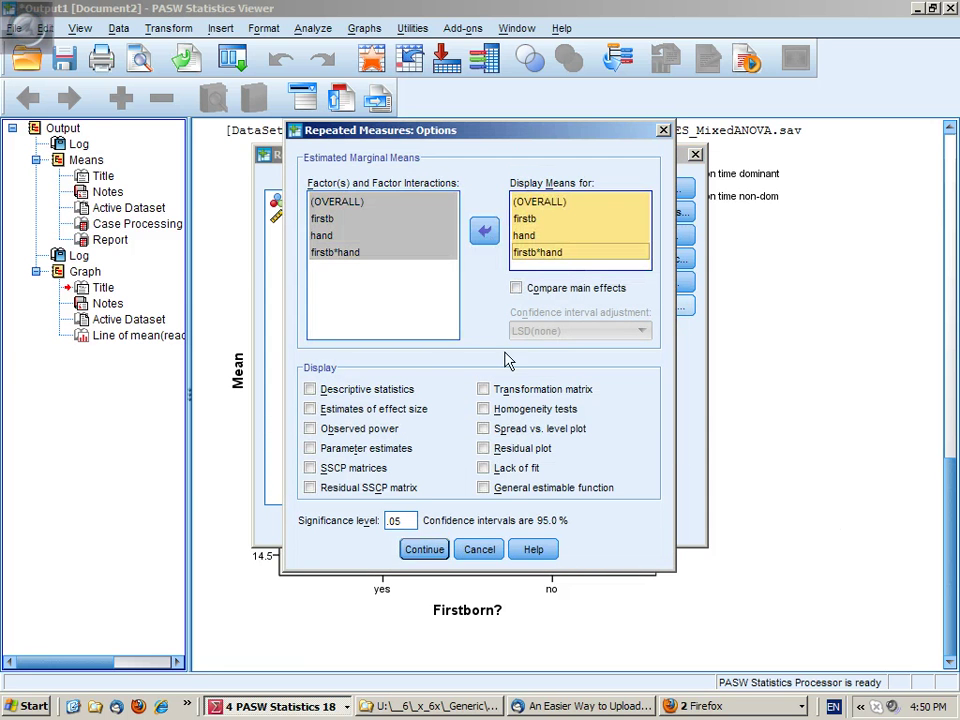
pyautogui.click(362, 392)
pyautogui.click(355, 409)
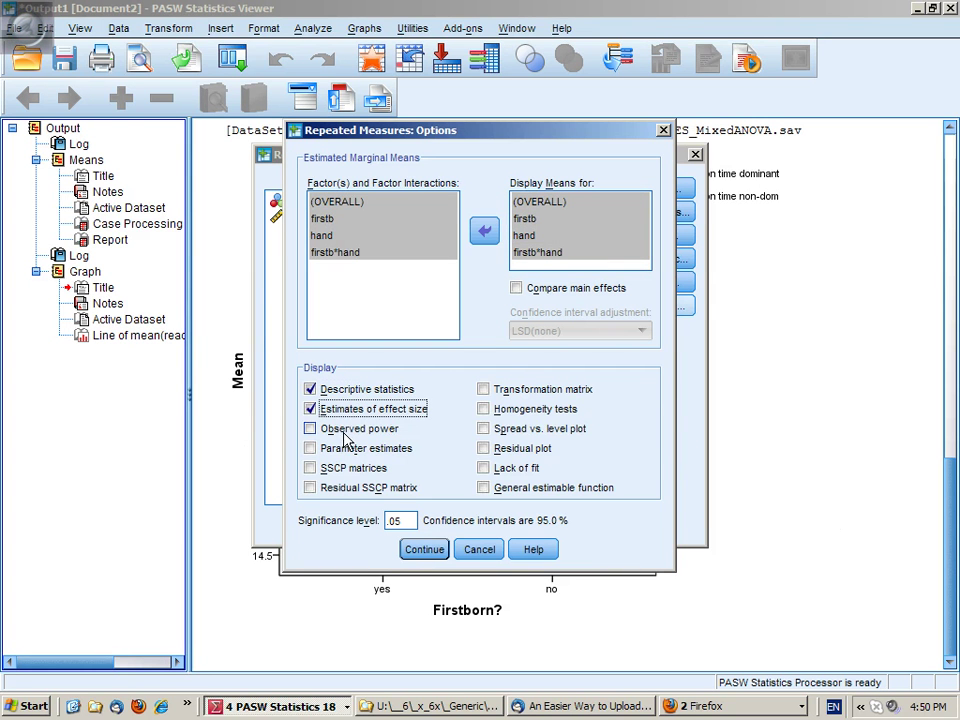
pyautogui.click(350, 429)
pyautogui.click(485, 409)
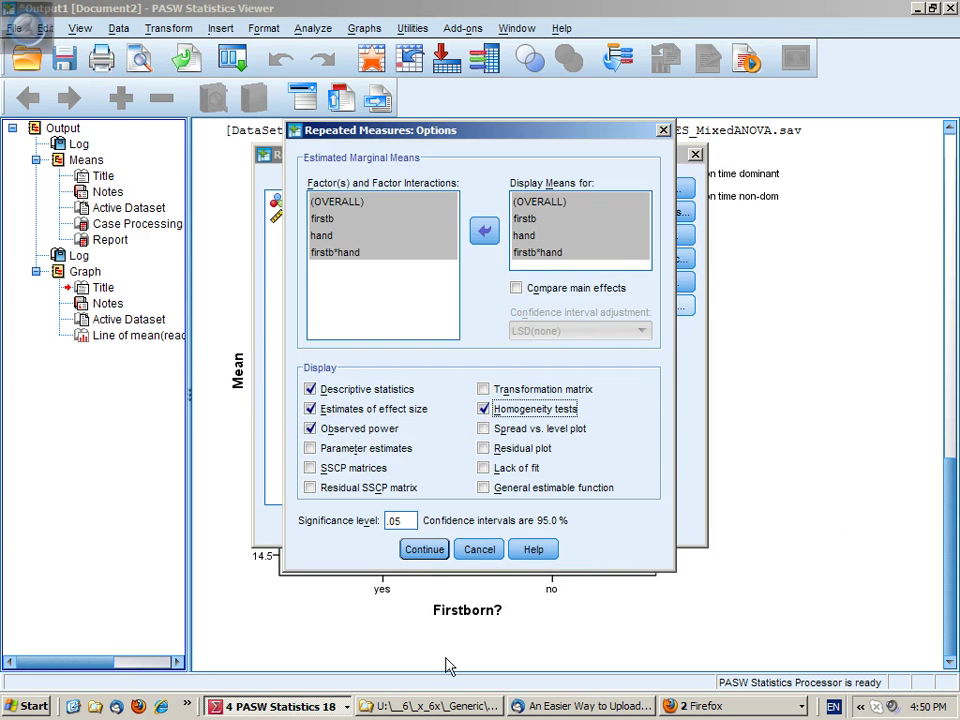
pyautogui.click(424, 551)
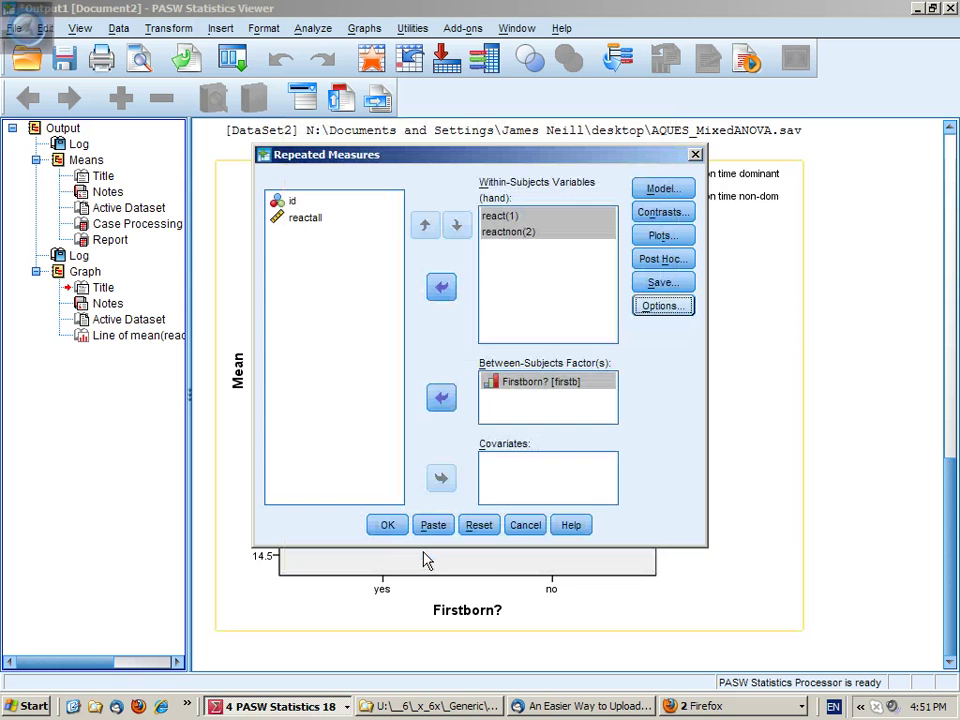
pyautogui.click(389, 527)
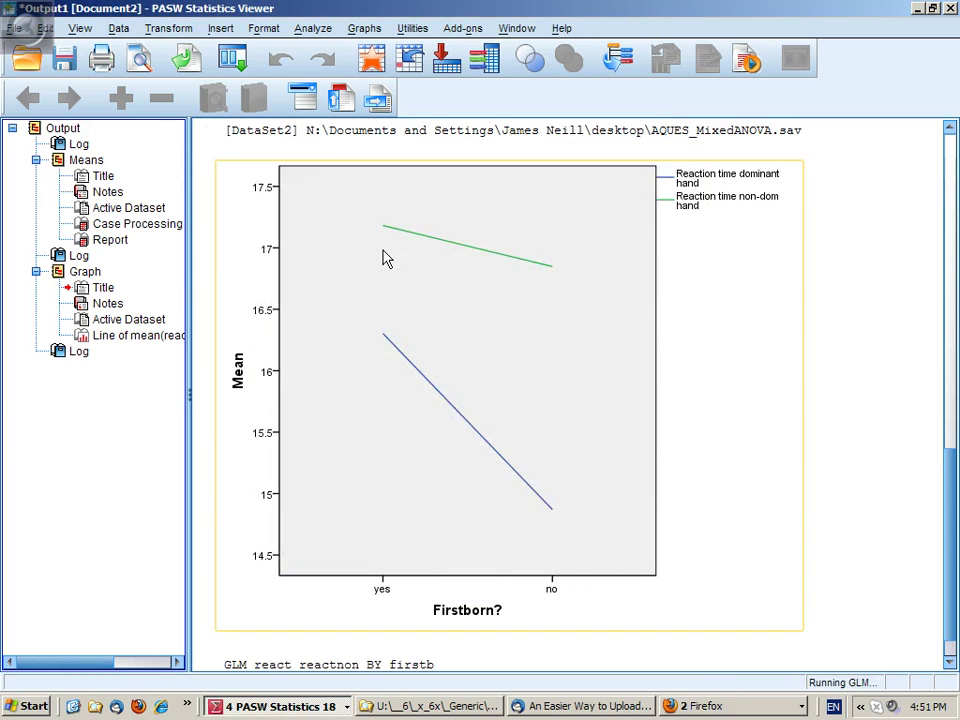